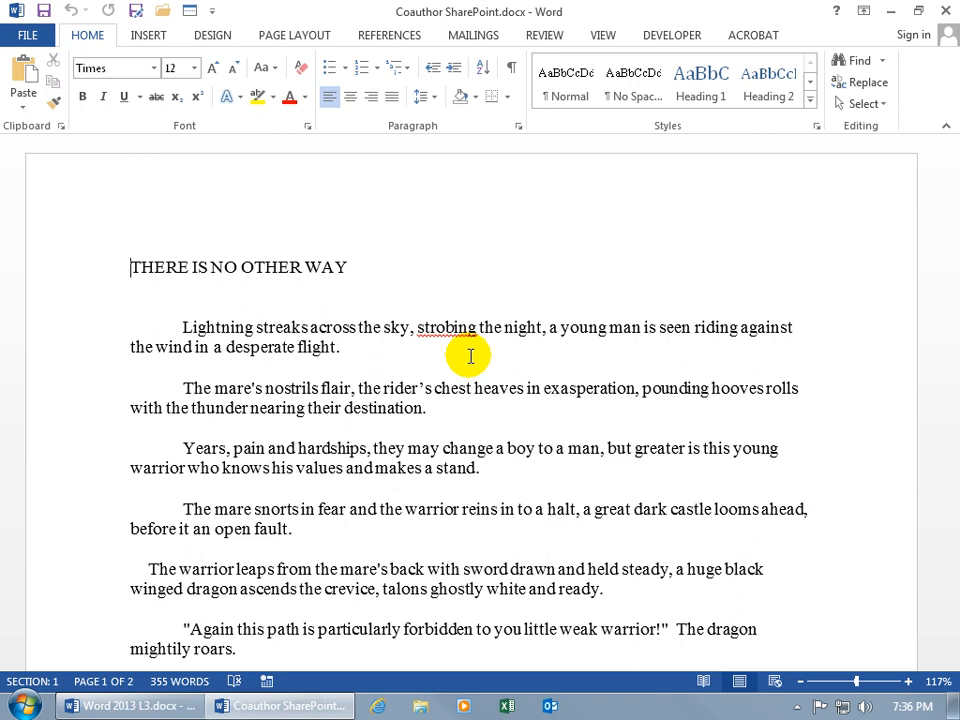
Step: Open sharepoint.kckershaw.com in Internet Explorer and sign in with the account password
{"action": "left_click", "coordinate": [380, 706]}
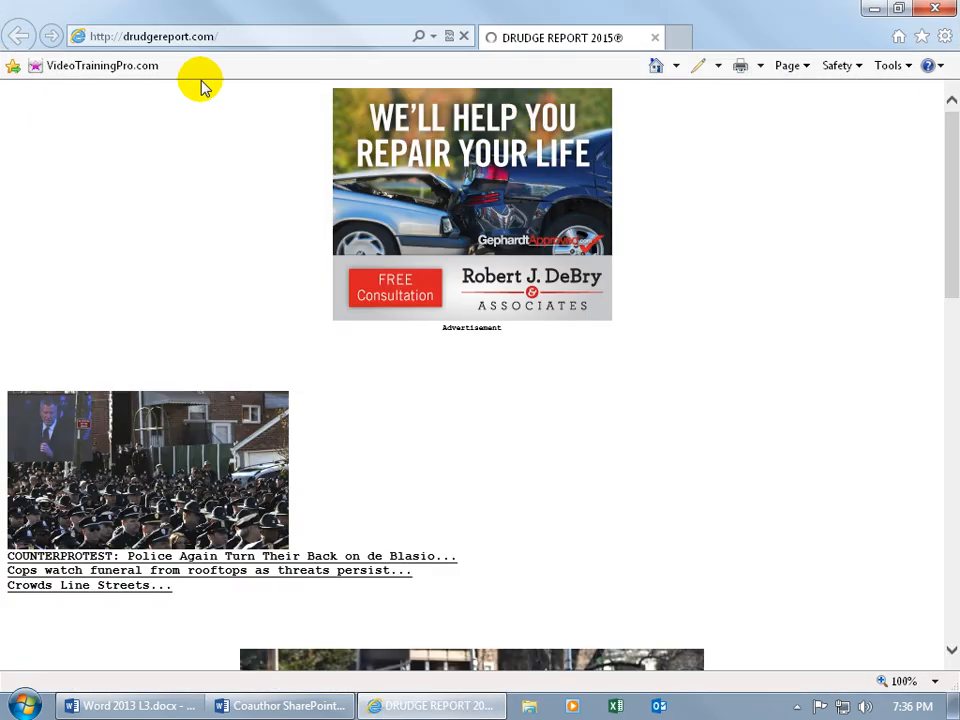
{"action": "left_click", "coordinate": [203, 40]}
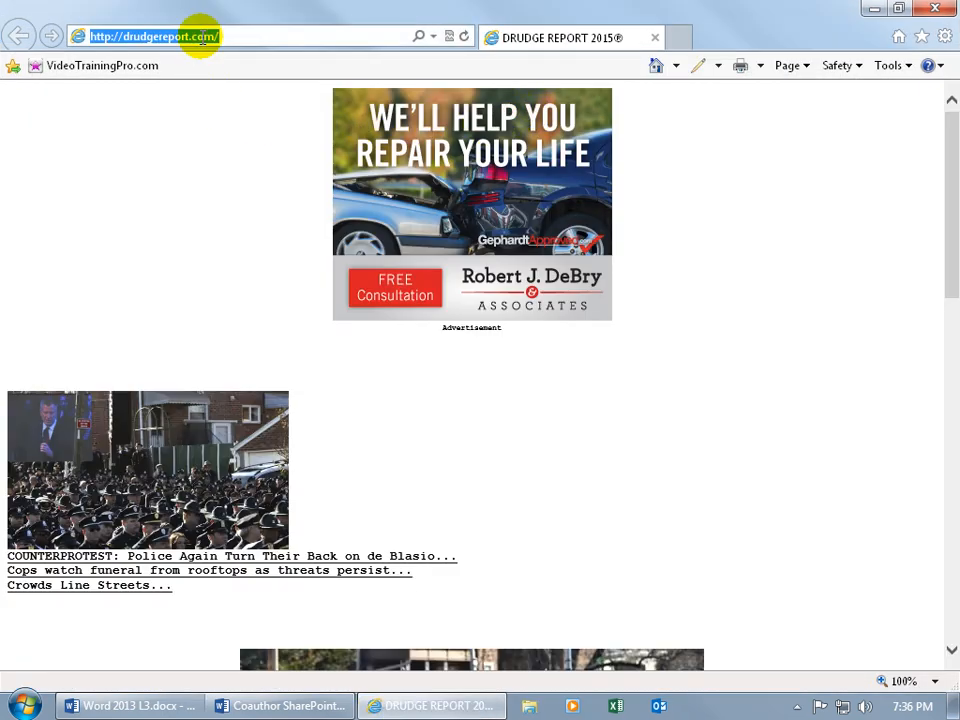
{"action": "type", "text": "sharepoint.kckershaw"}
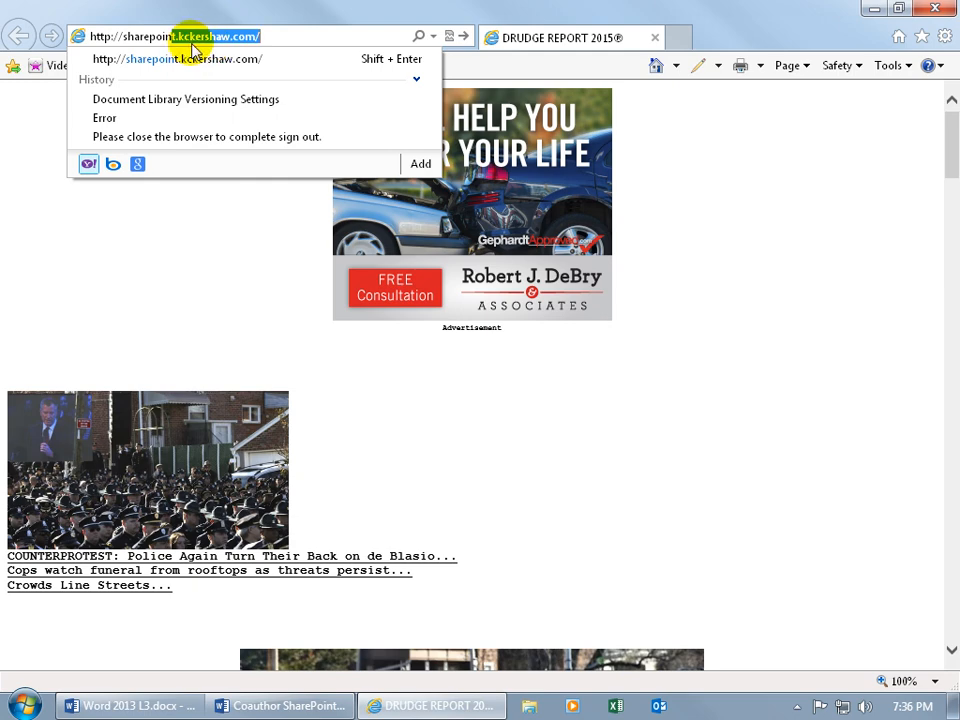
{"action": "key", "text": "Return"}
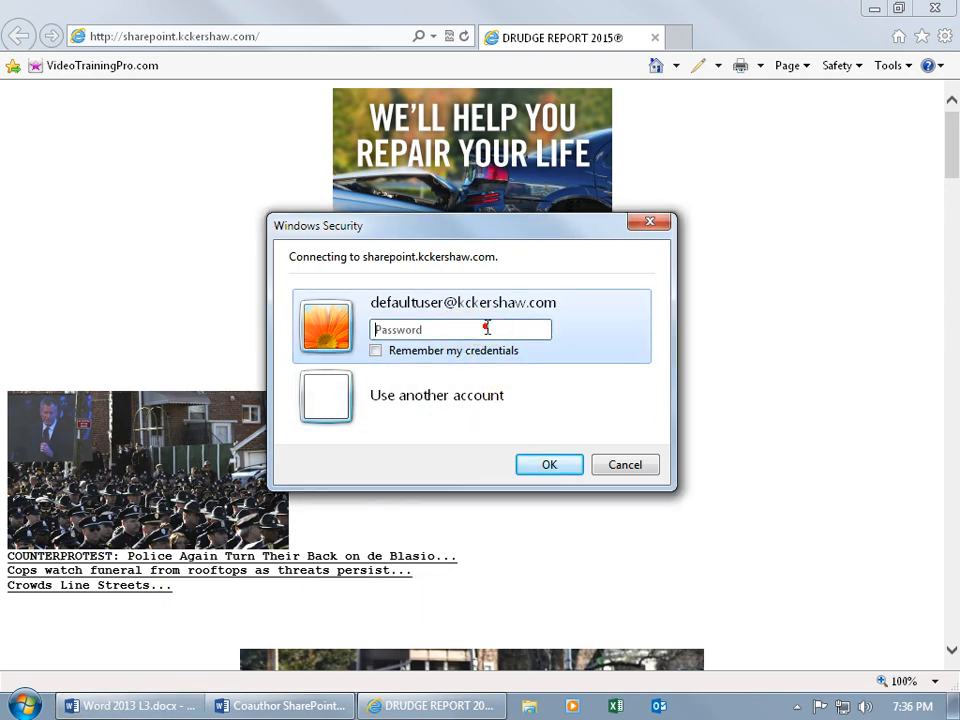
{"action": "type", "text": "••••••••"}
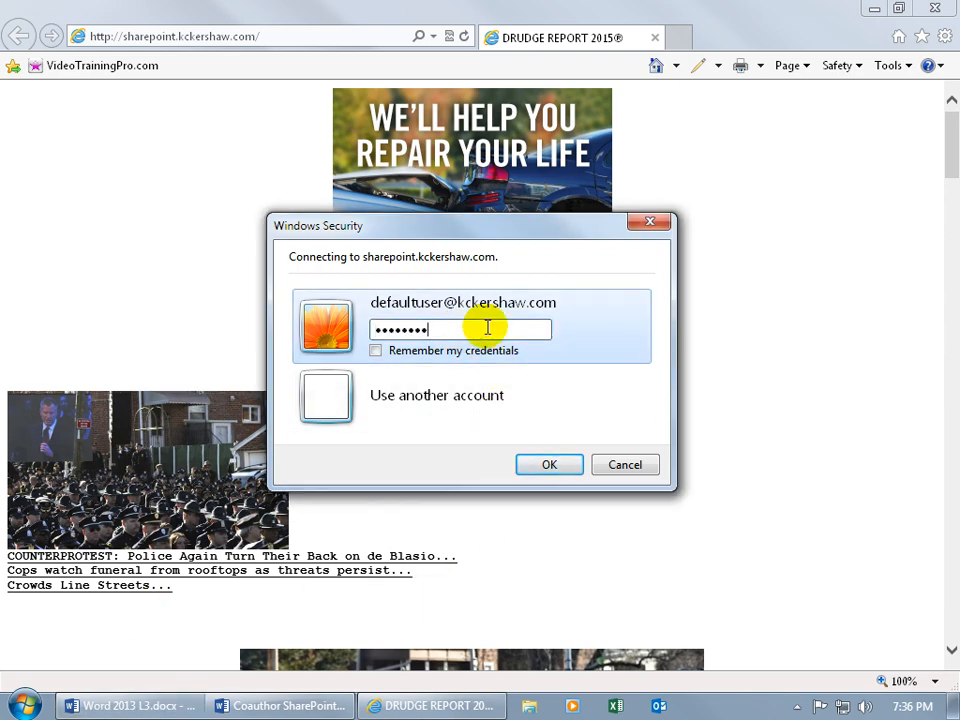
{"action": "left_click", "coordinate": [551, 468]}
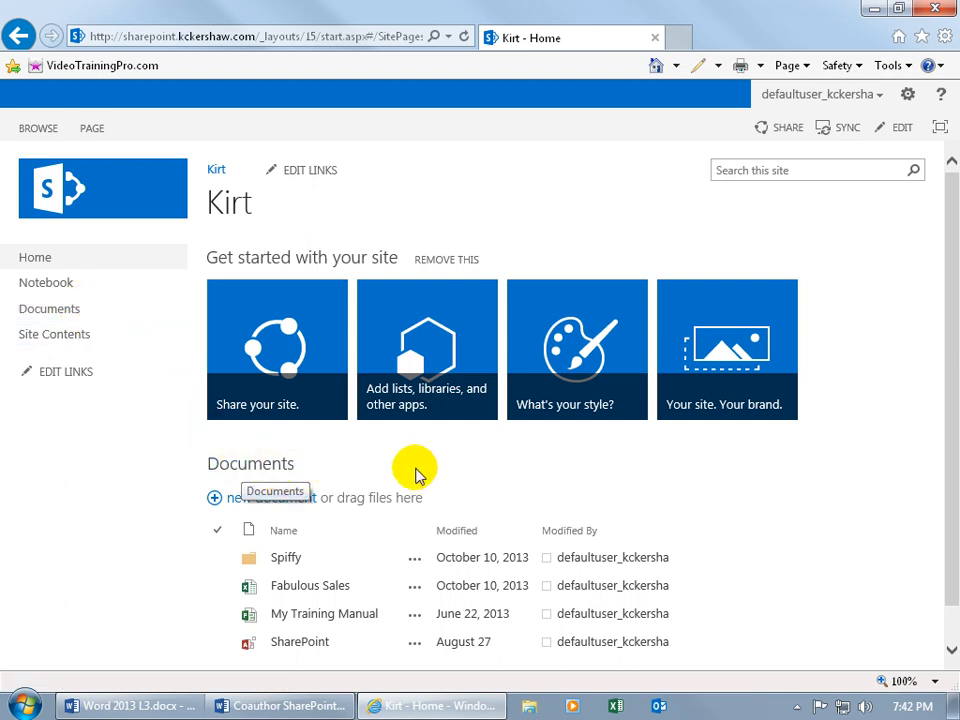
Step: Upload Coauthor SharePoint.docx from the Desktop into the Documents library
{"action": "scroll", "coordinate": [416, 476], "scroll_direction": "down", "scroll_amount": 1}
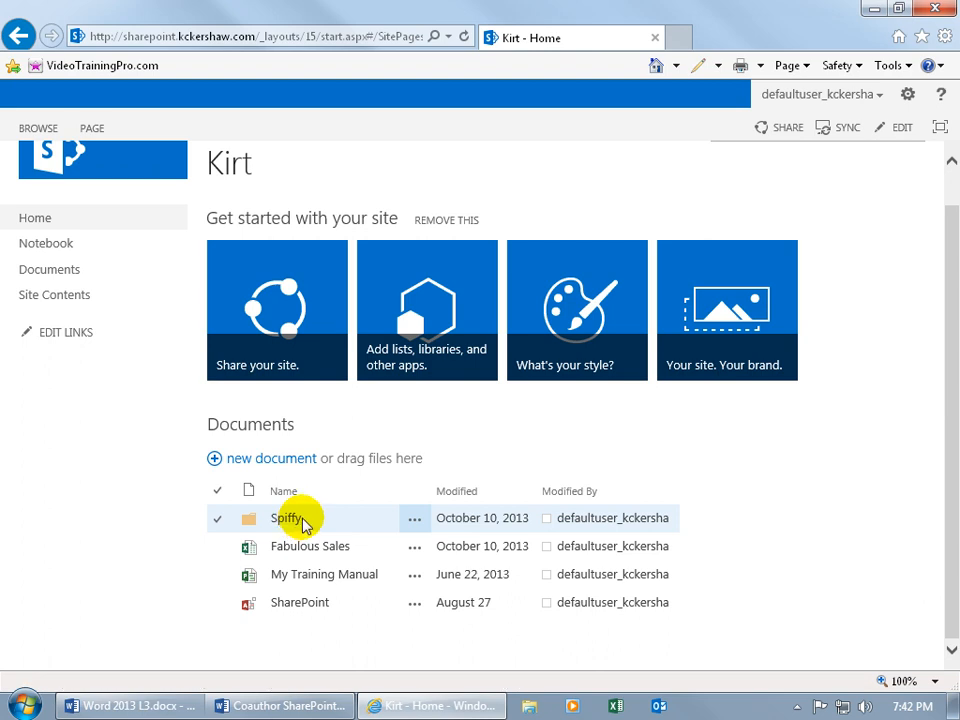
{"action": "left_click", "coordinate": [256, 458]}
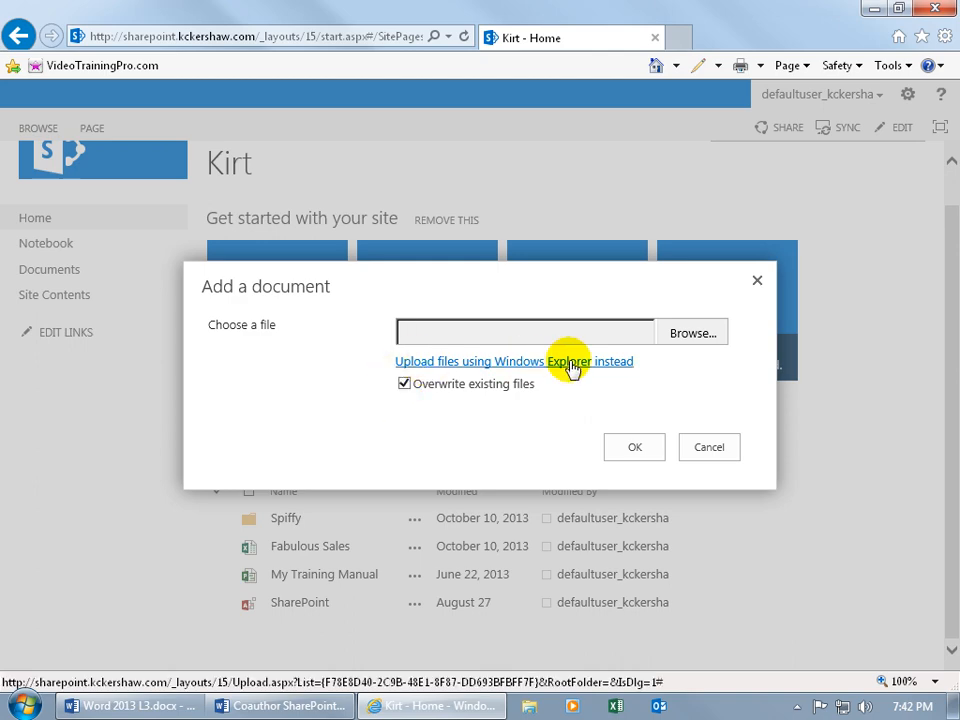
{"action": "left_click", "coordinate": [690, 338]}
{"action": "left_click", "coordinate": [86, 130]}
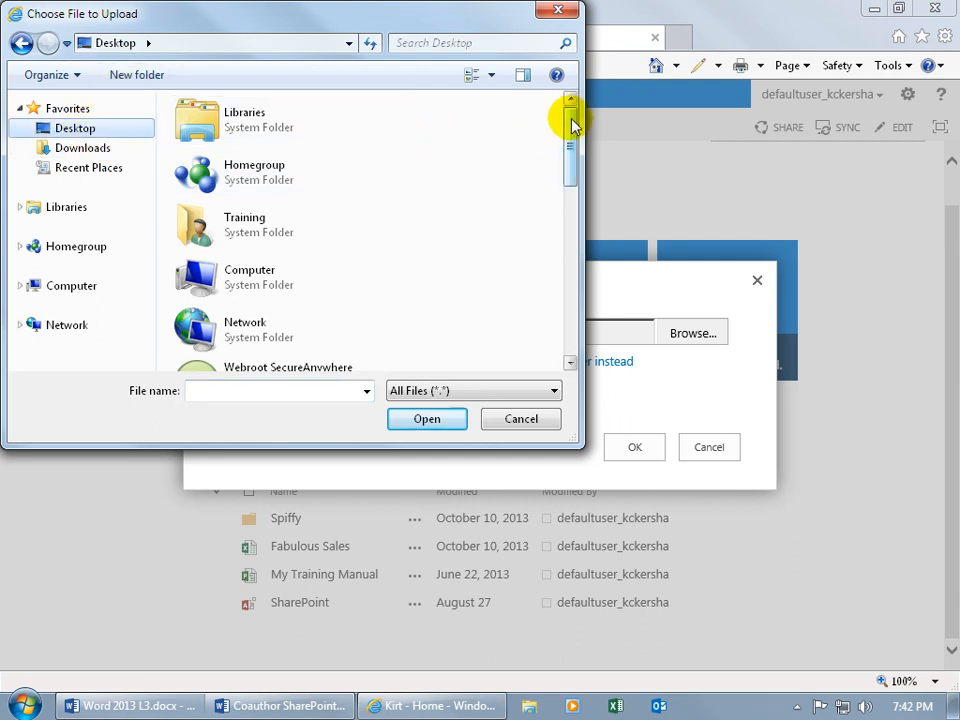
{"action": "left_click_drag", "start_coordinate": [572, 122], "coordinate": [562, 266]}
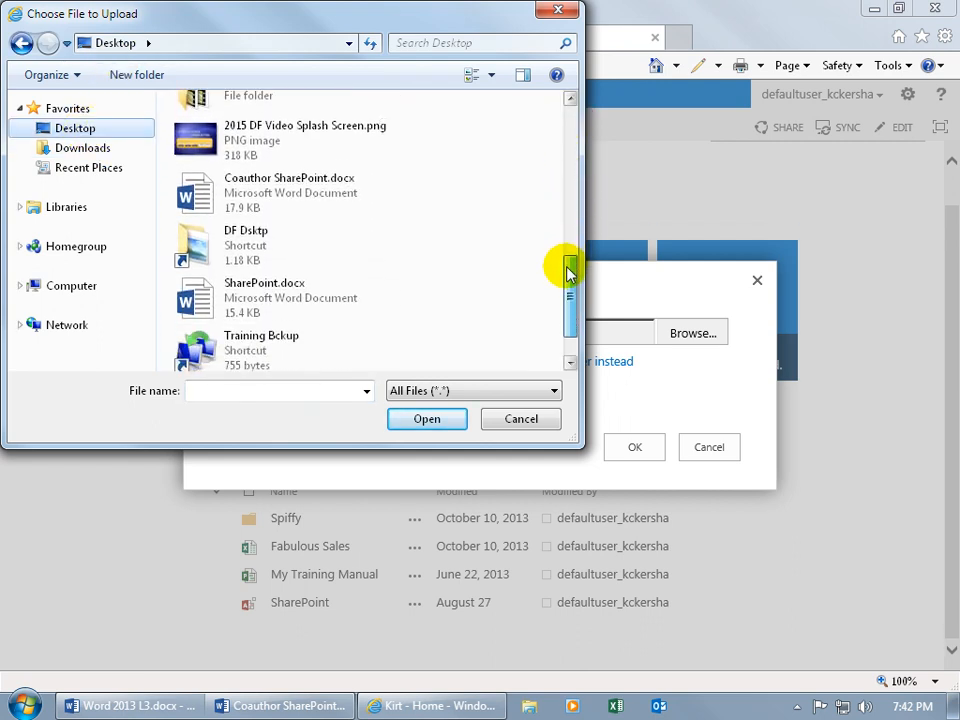
{"action": "double_click", "coordinate": [308, 190]}
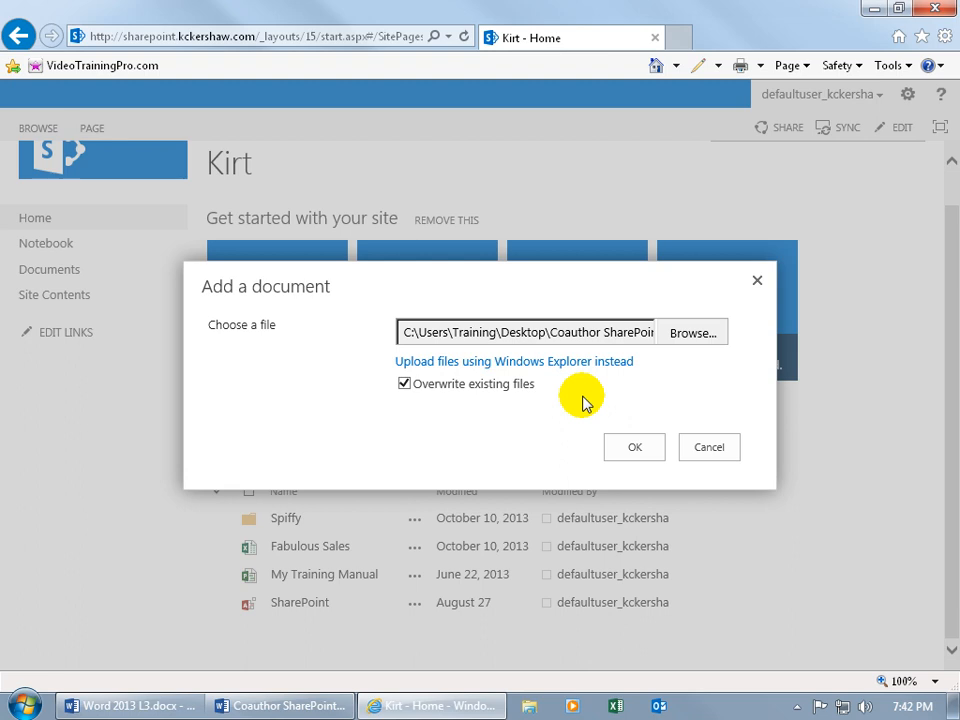
{"action": "left_click", "coordinate": [632, 446]}
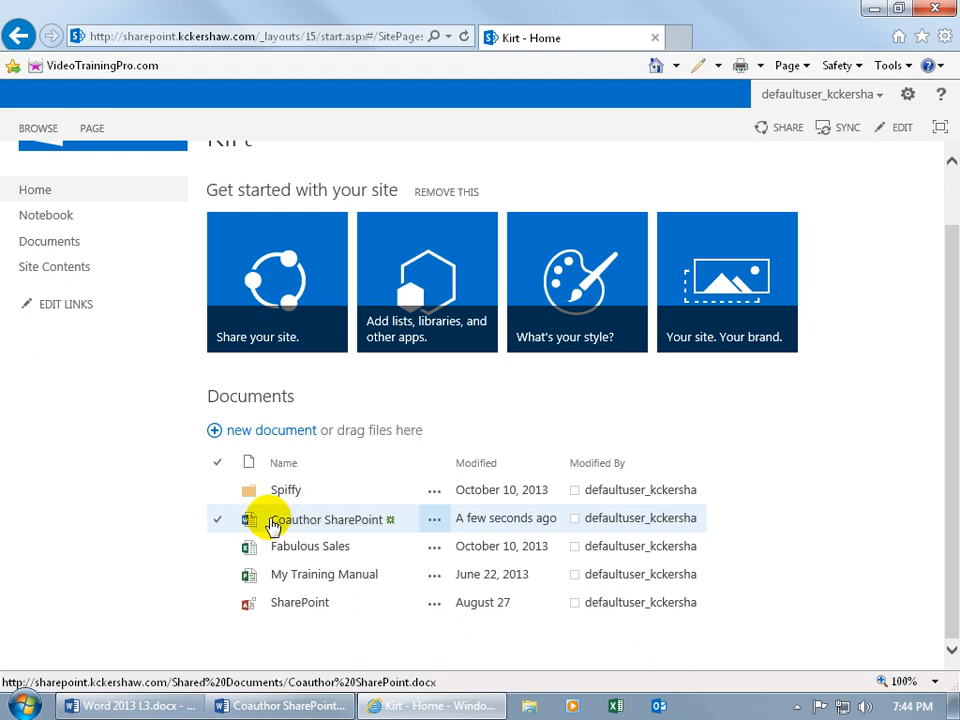
Step: Select Coauthor SharePoint, review the library's Versioning settings, and cancel without changes
{"action": "left_click", "coordinate": [216, 518]}
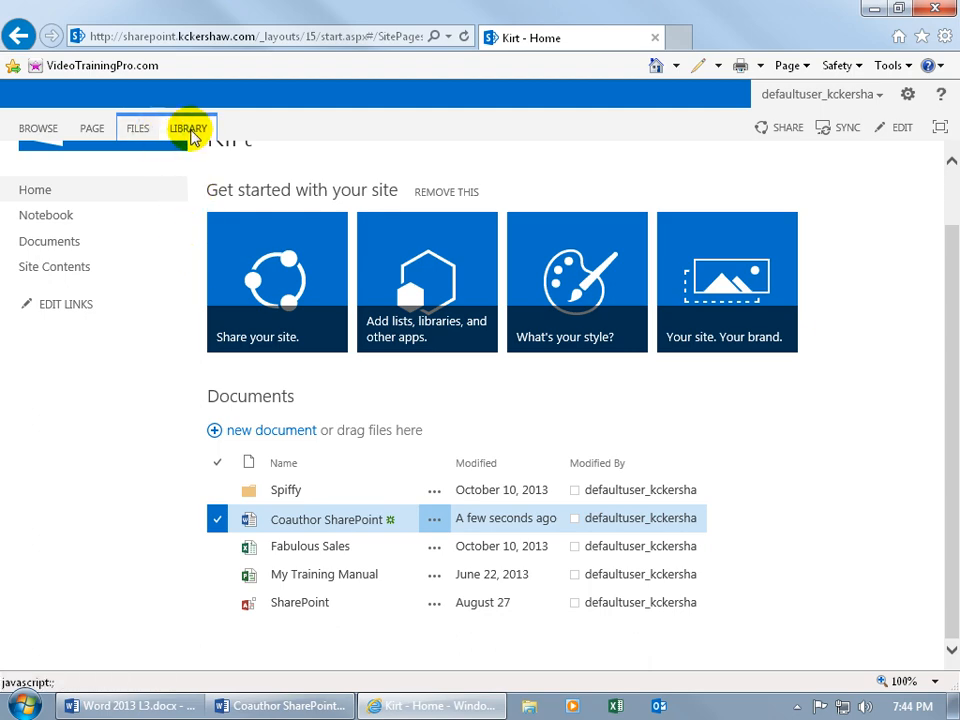
{"action": "left_click", "coordinate": [190, 130]}
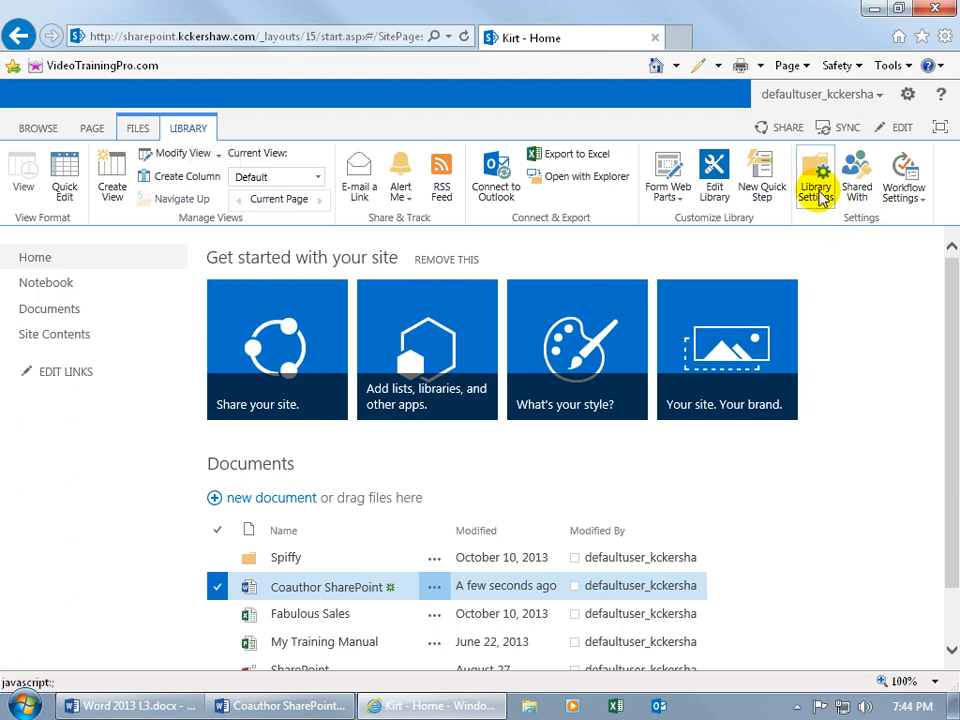
{"action": "left_click", "coordinate": [816, 190]}
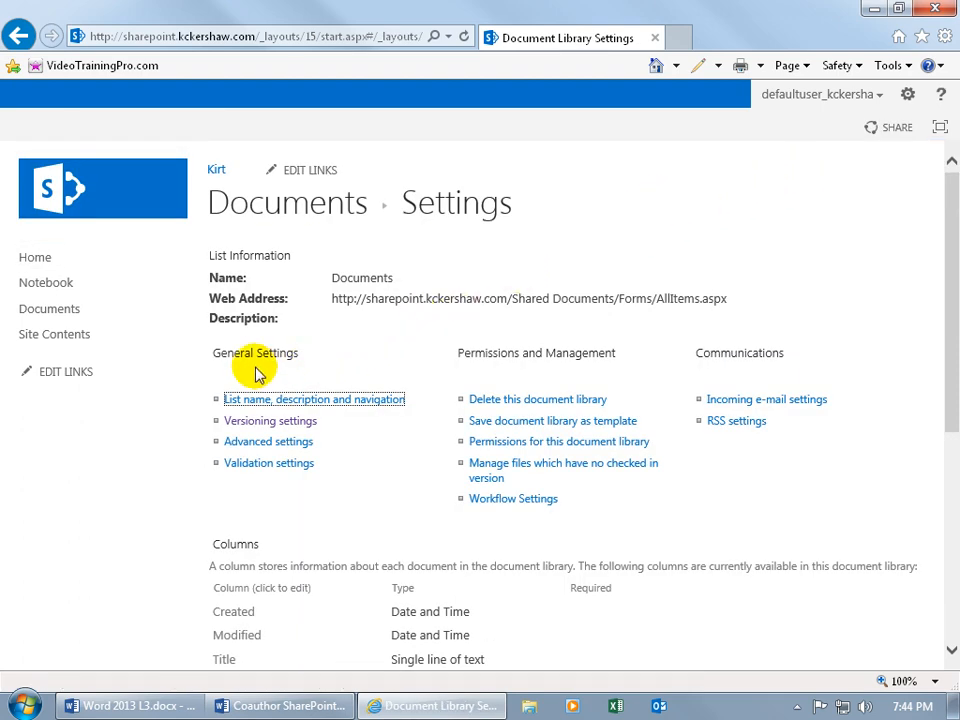
{"action": "left_click", "coordinate": [262, 424]}
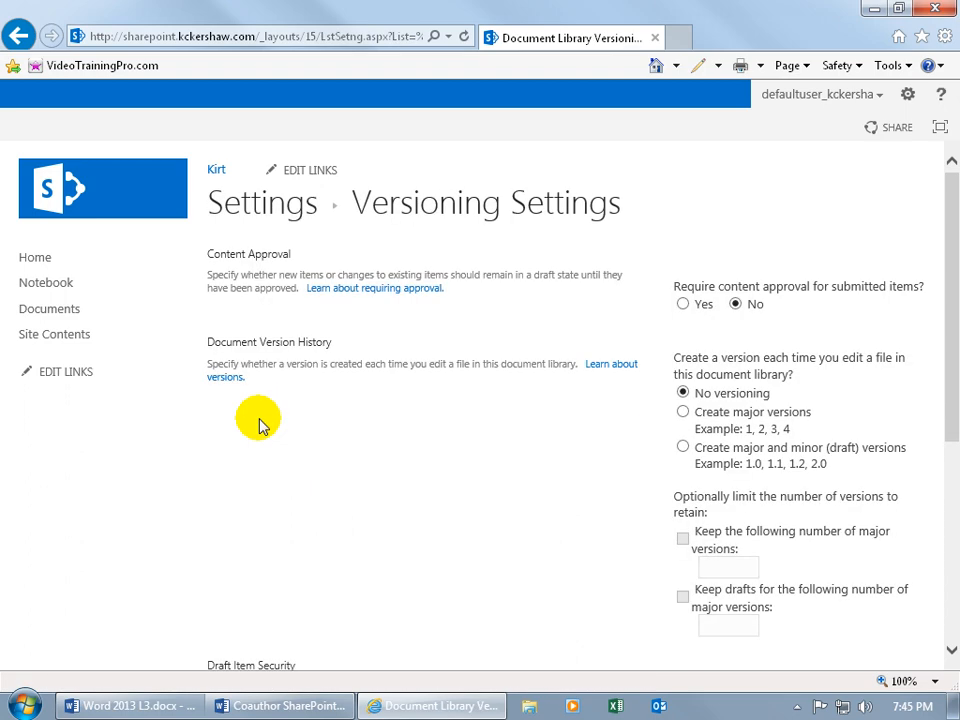
{"action": "left_click_drag", "start_coordinate": [949, 278], "coordinate": [945, 439]}
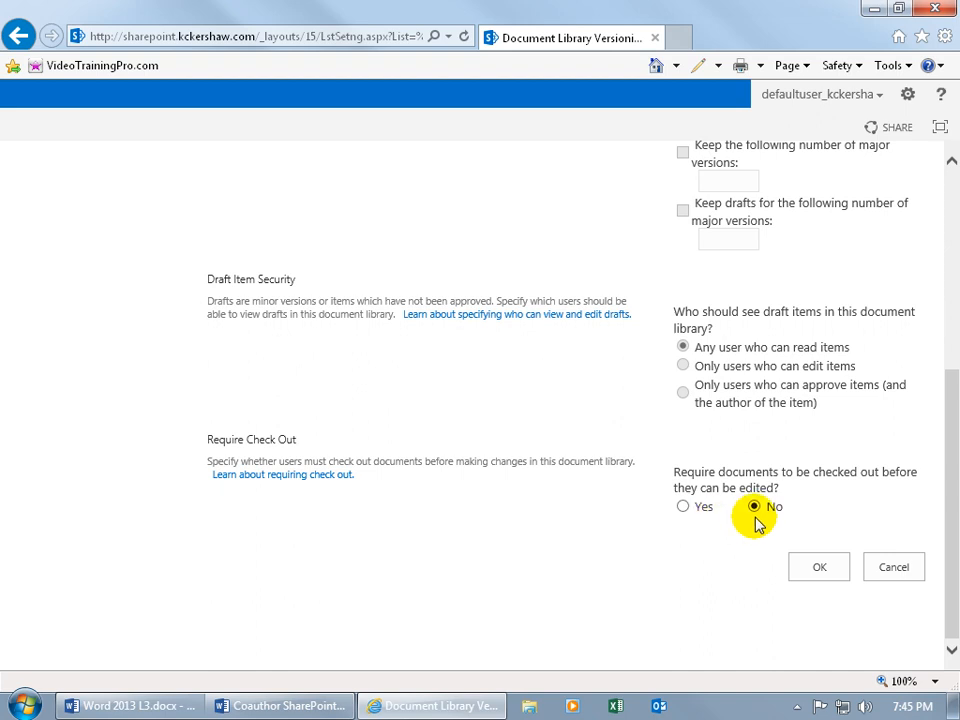
{"action": "left_click", "coordinate": [894, 570]}
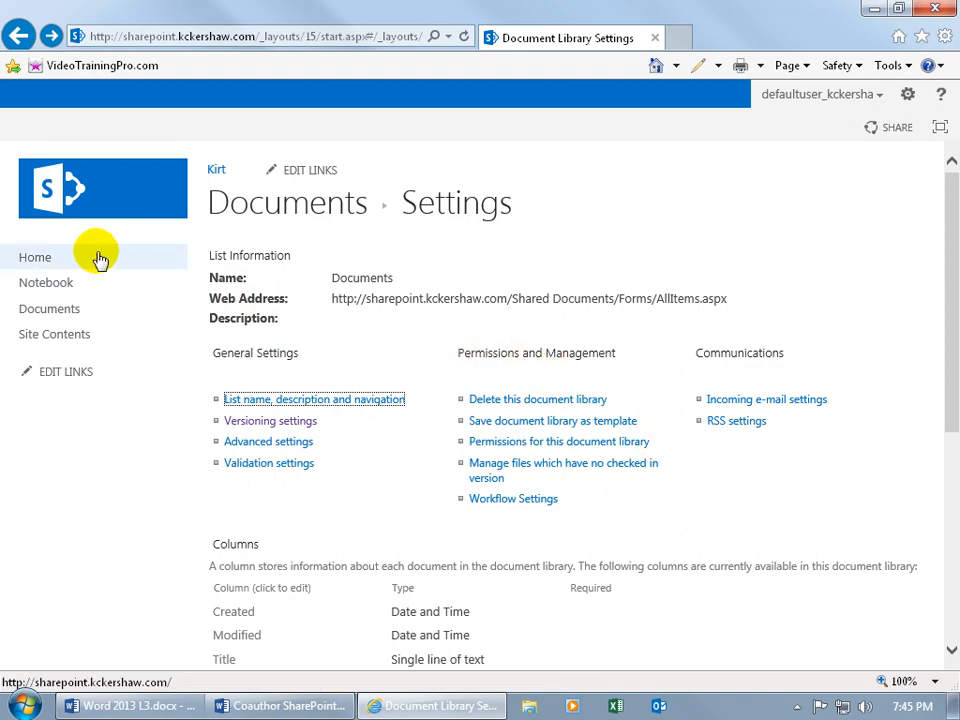
Step: Go from Home to the Documents library's All Documents view and refresh it
{"action": "left_click", "coordinate": [45, 262]}
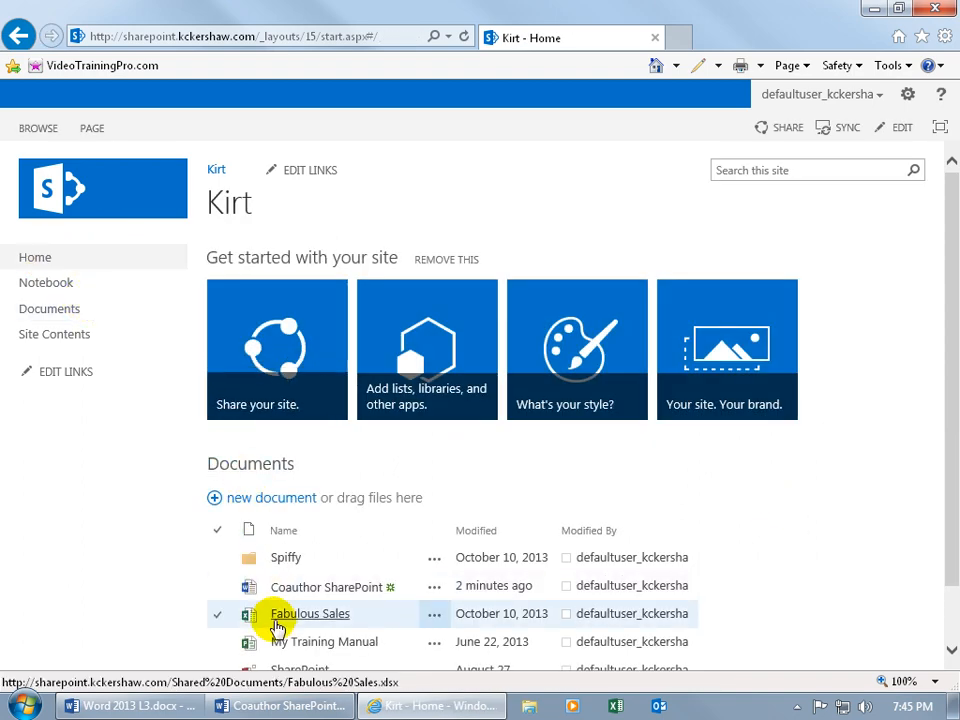
{"action": "left_click", "coordinate": [72, 318]}
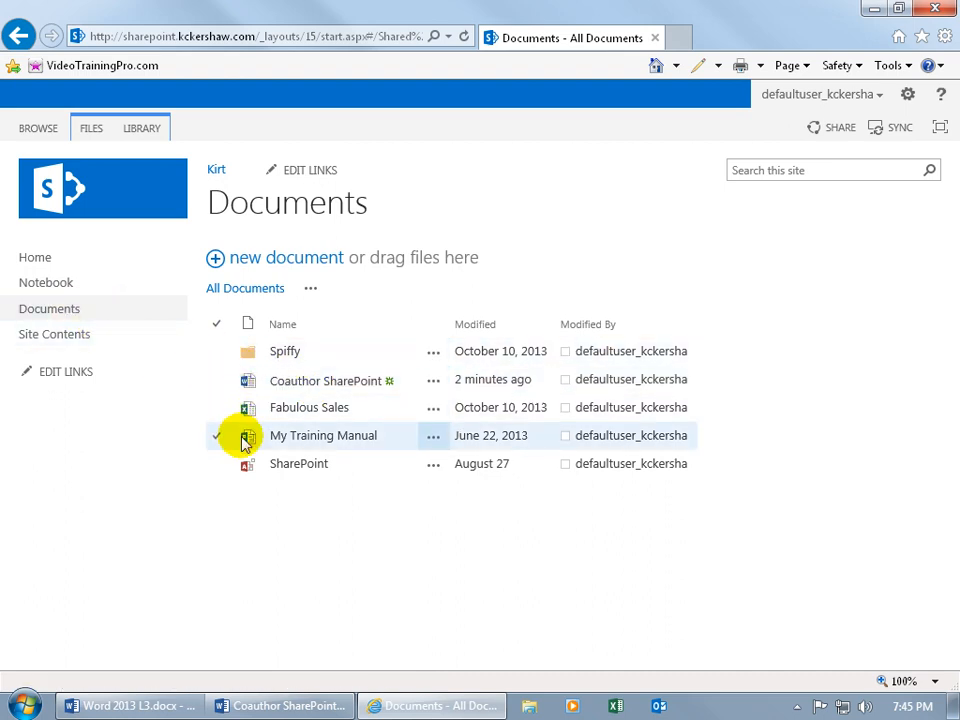
{"action": "left_click", "coordinate": [78, 314]}
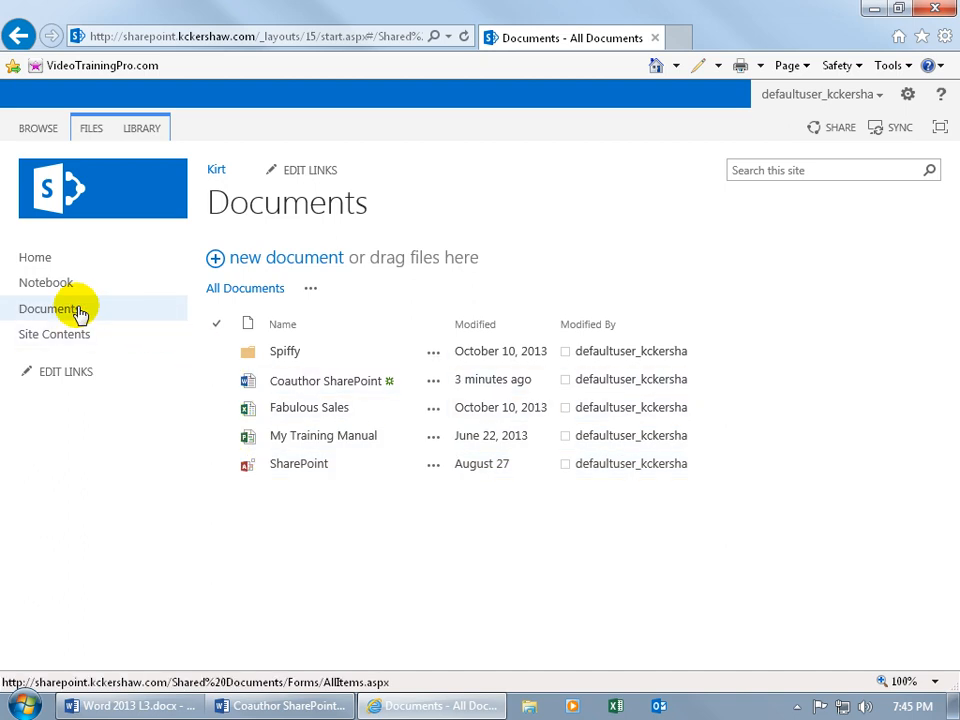
Step: Reopen Library Settings > Versioning settings and cancel, leaving check-out not required
{"action": "left_click", "coordinate": [137, 133]}
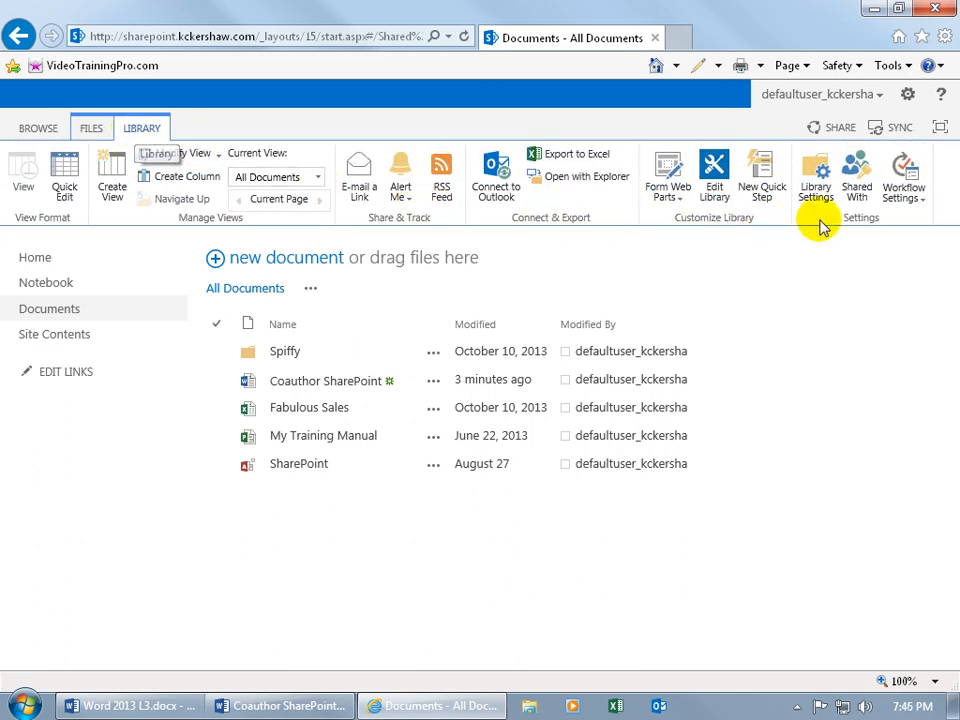
{"action": "left_click", "coordinate": [806, 180]}
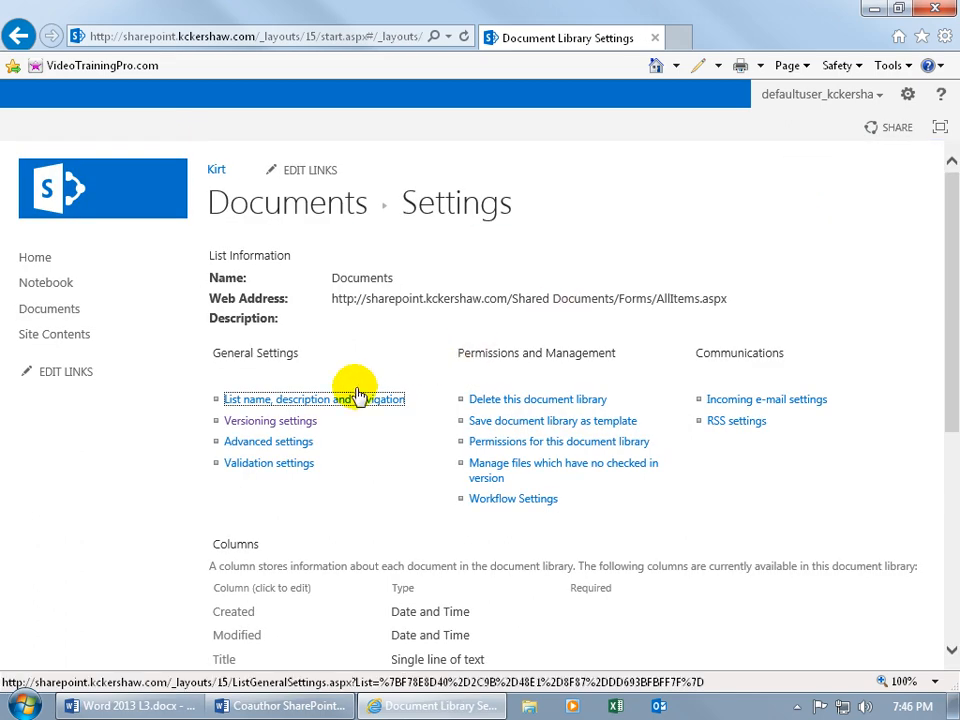
{"action": "left_click", "coordinate": [306, 421]}
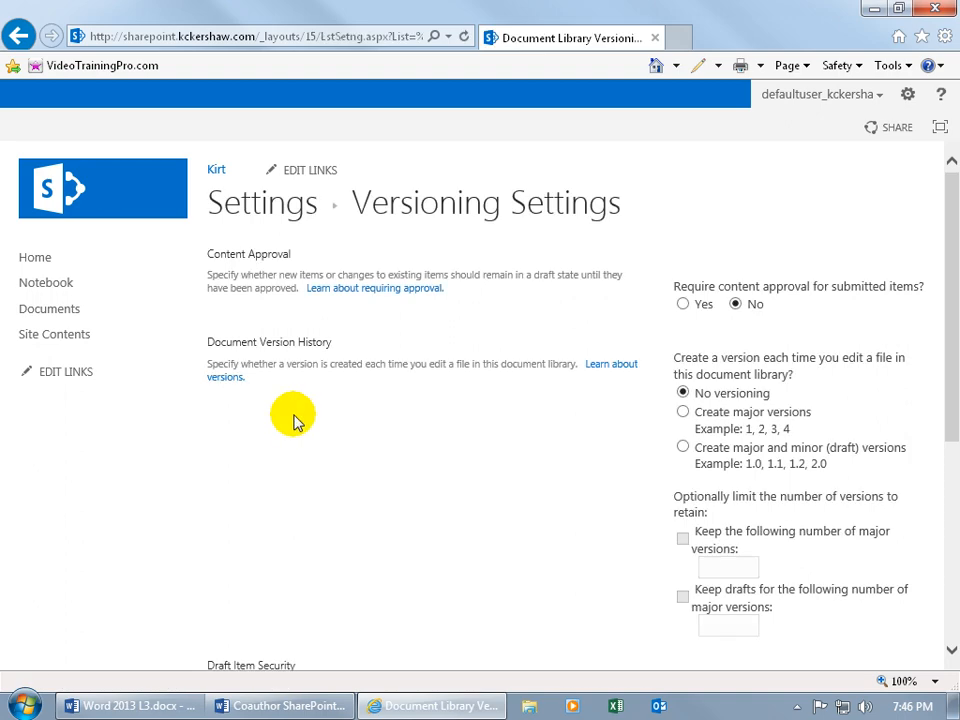
{"action": "left_click_drag", "start_coordinate": [954, 358], "coordinate": [957, 566]}
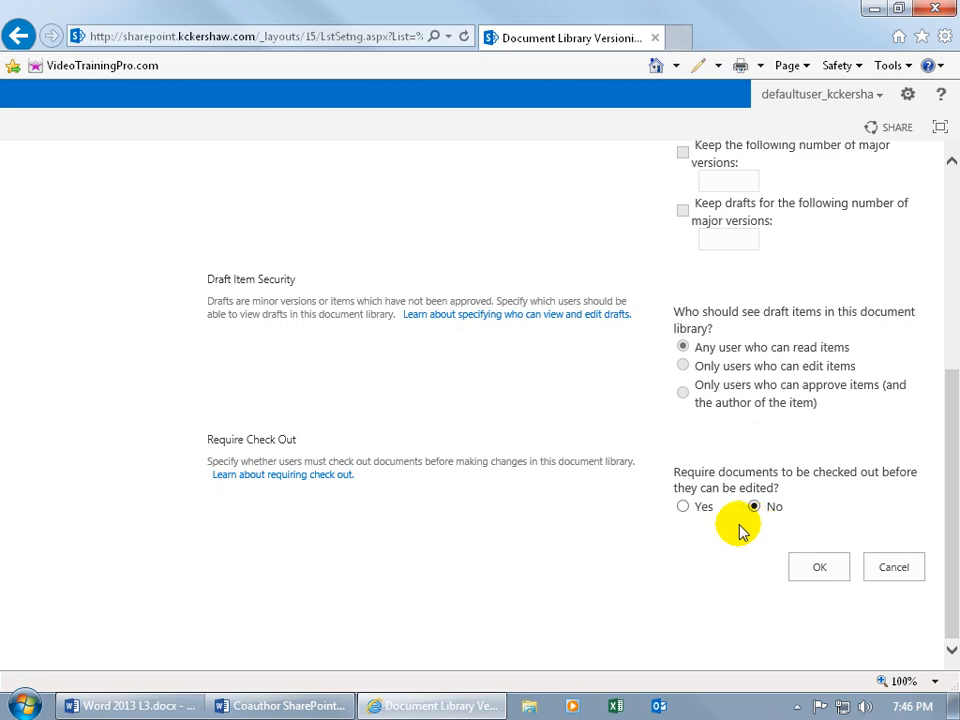
{"action": "left_click", "coordinate": [895, 570]}
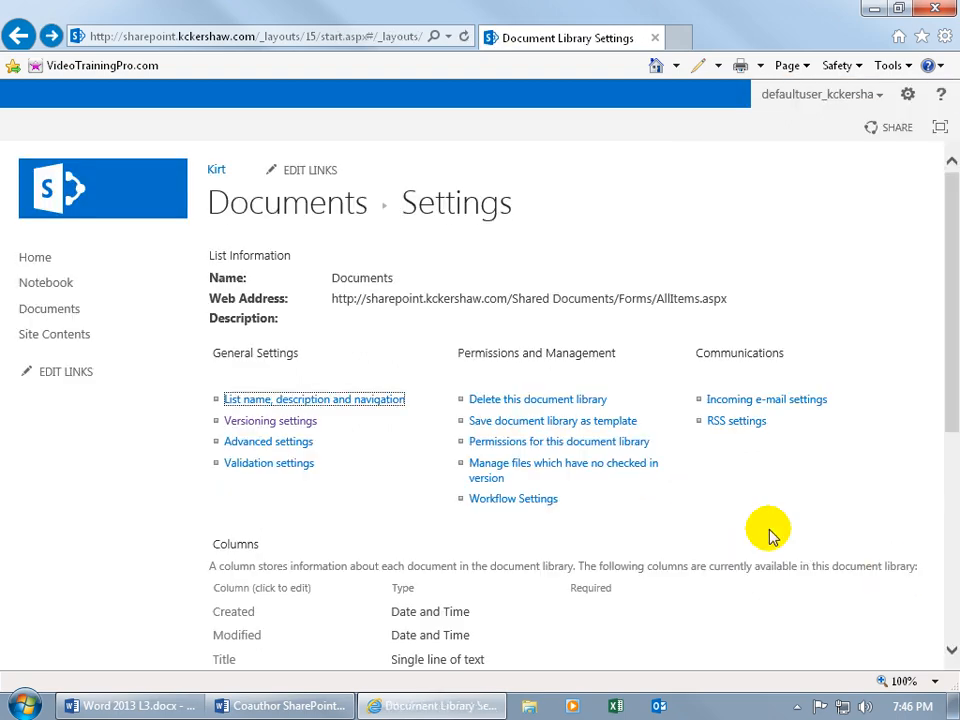
Step: Select the Coauthor SharePoint row in Documents and choose E-mail a Link from the LIBRARY tab
{"action": "left_click", "coordinate": [70, 308]}
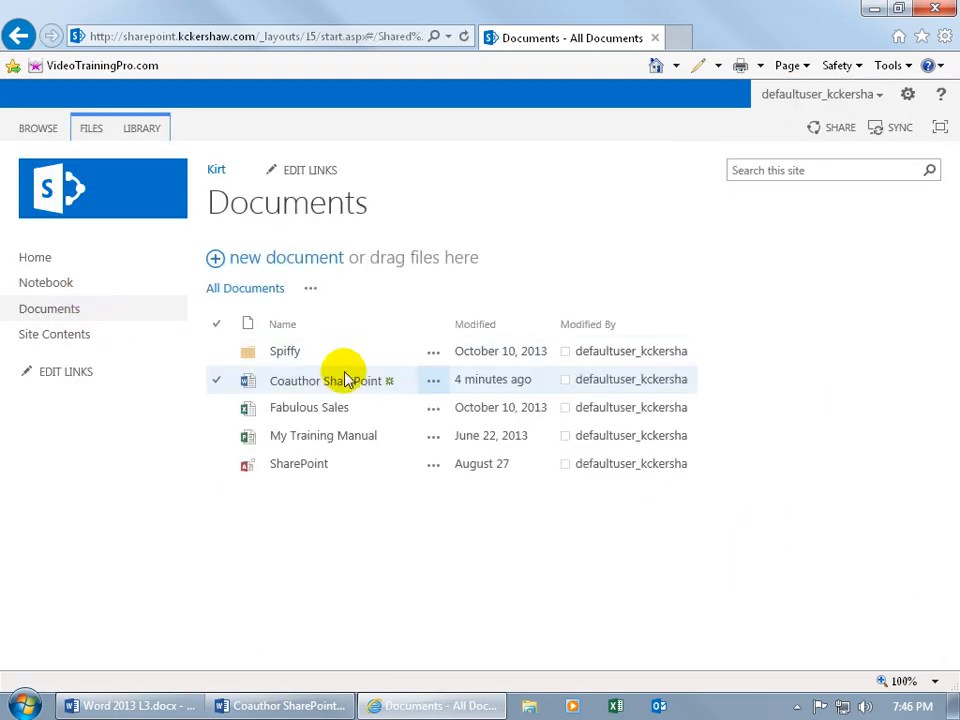
{"action": "left_click", "coordinate": [735, 397]}
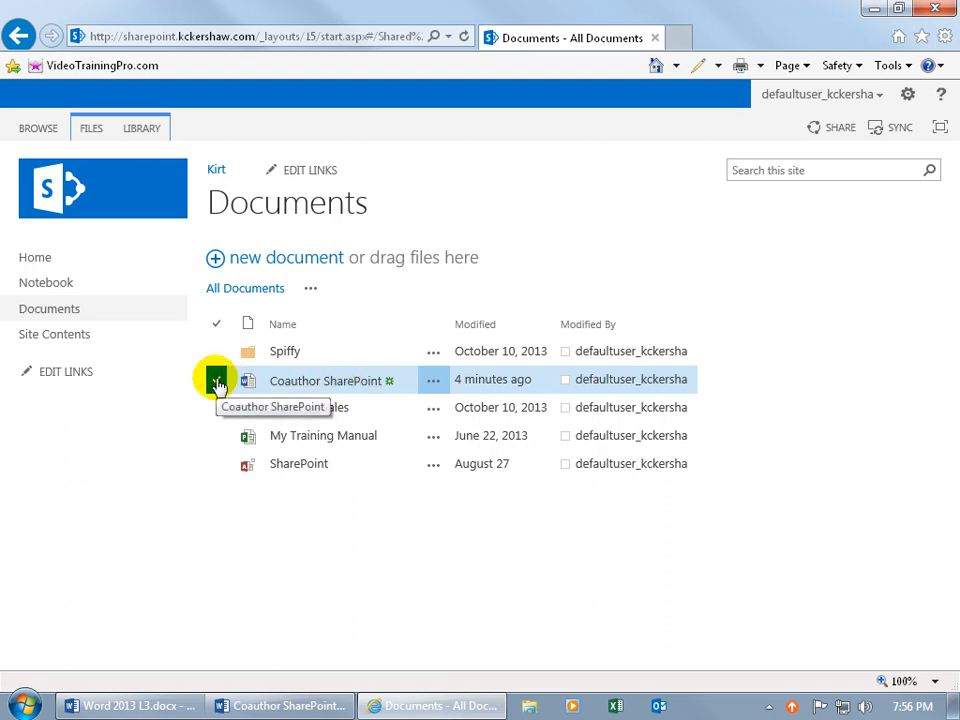
{"action": "left_click", "coordinate": [141, 129]}
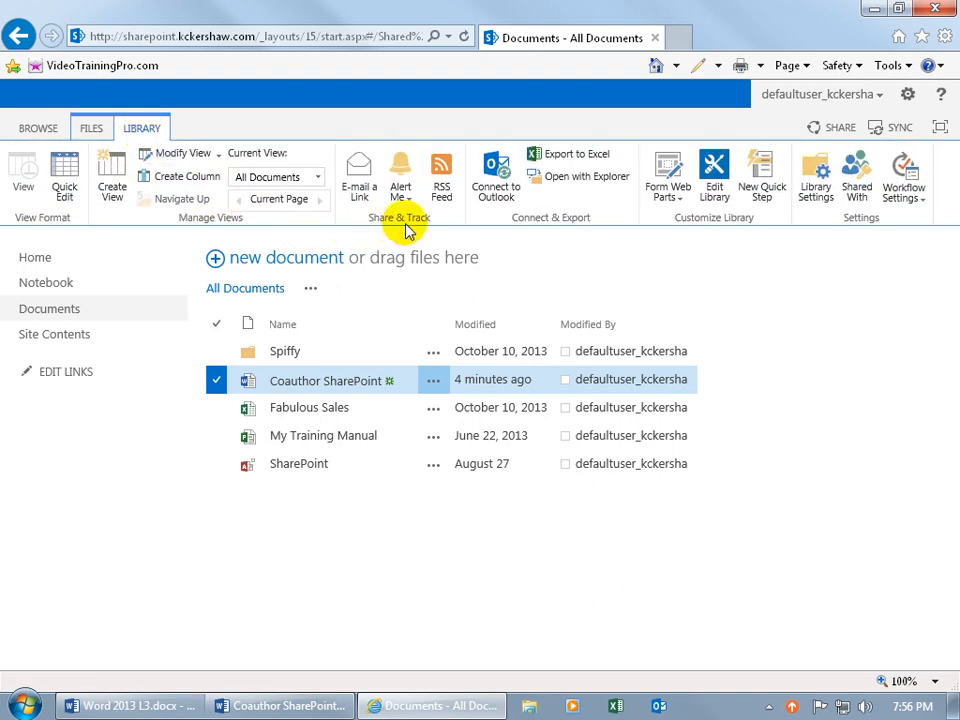
{"action": "left_click", "coordinate": [361, 192]}
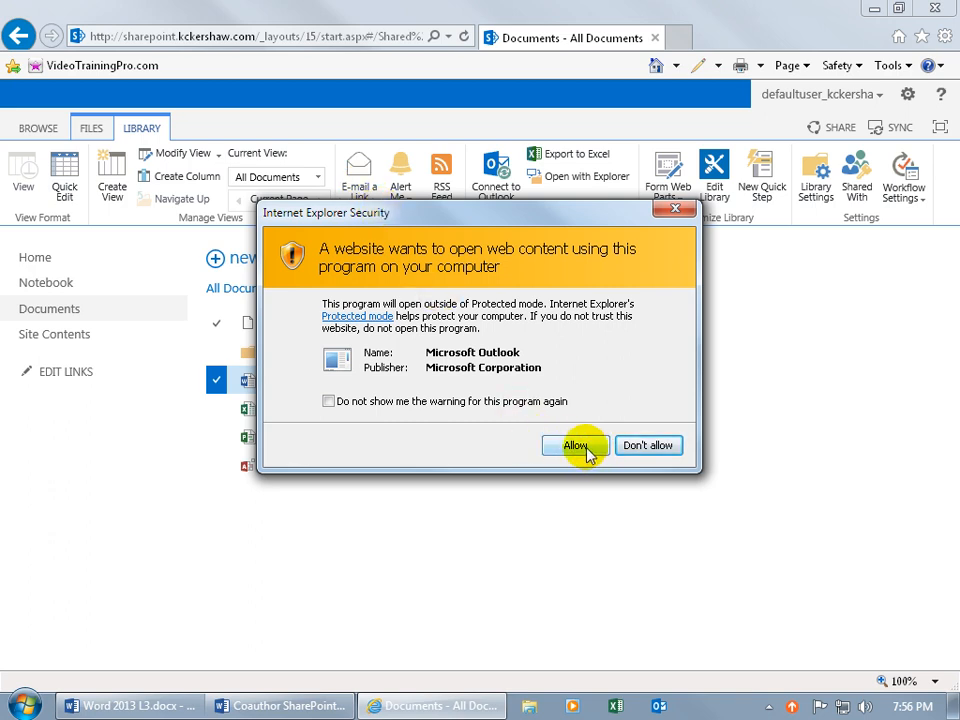
Step: Allow Outlook, address the coauthor, enter subject 'Work for us', and send the link
{"action": "left_click", "coordinate": [582, 448]}
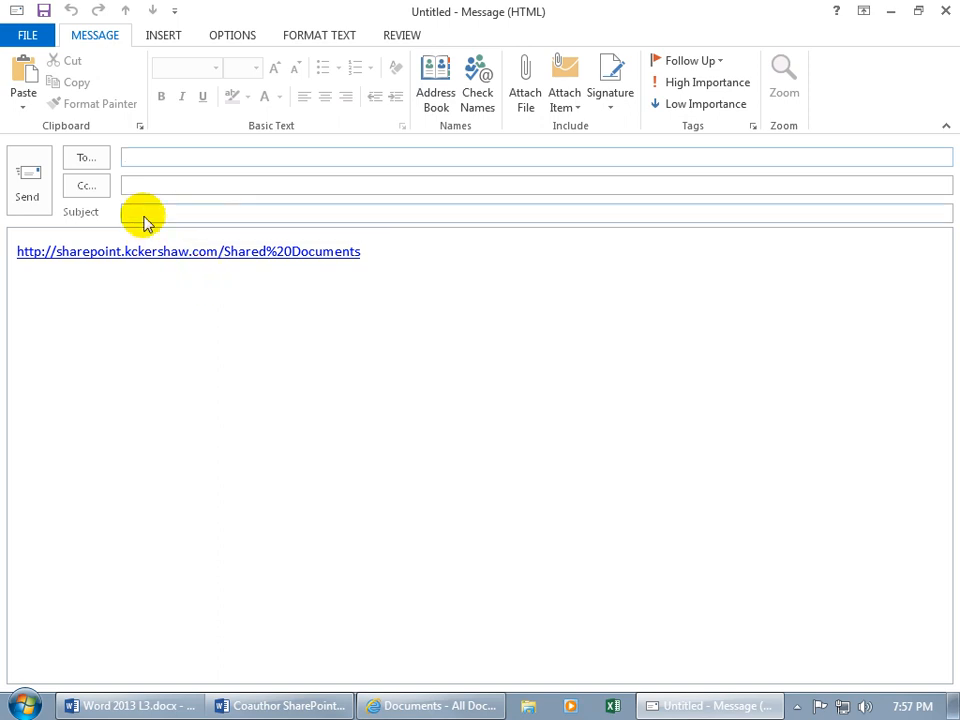
{"action": "type", "text": "k"}
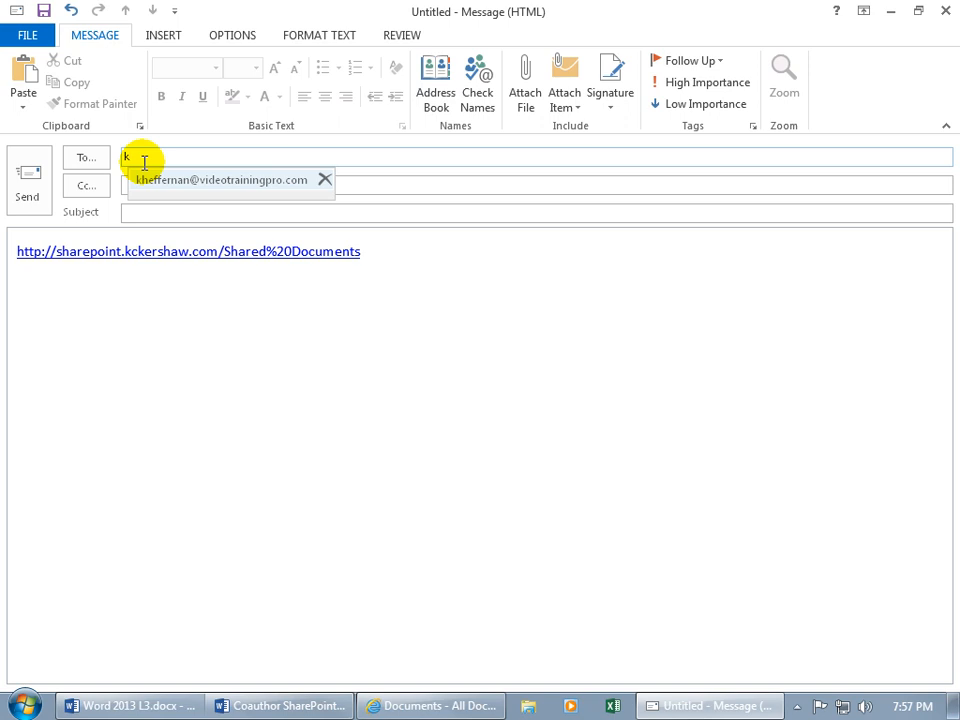
{"action": "left_click", "coordinate": [154, 179]}
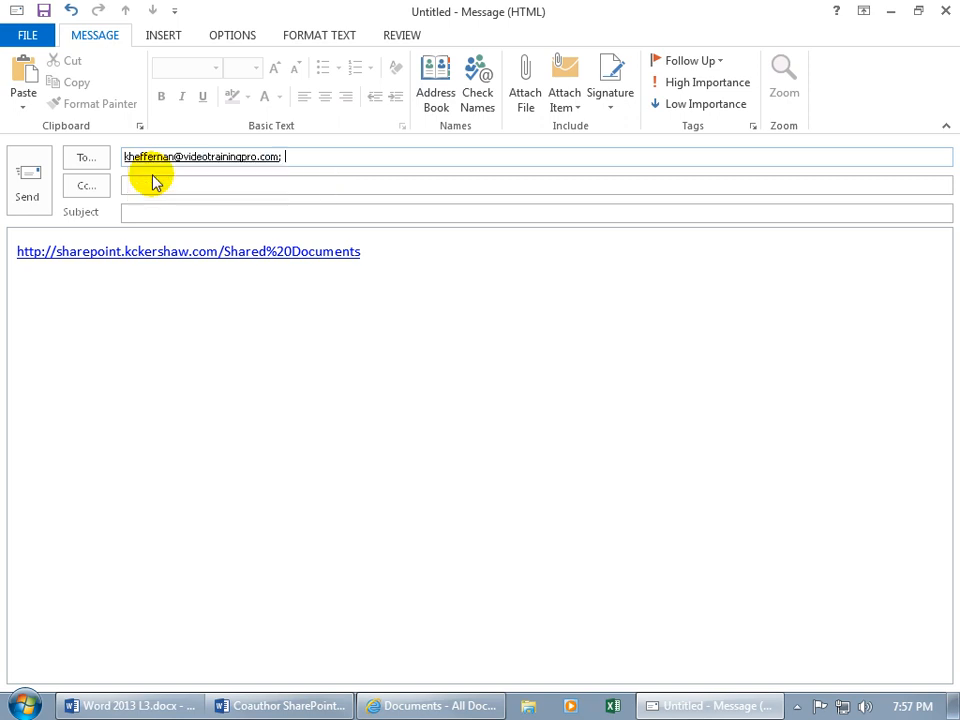
{"action": "left_click", "coordinate": [164, 216]}
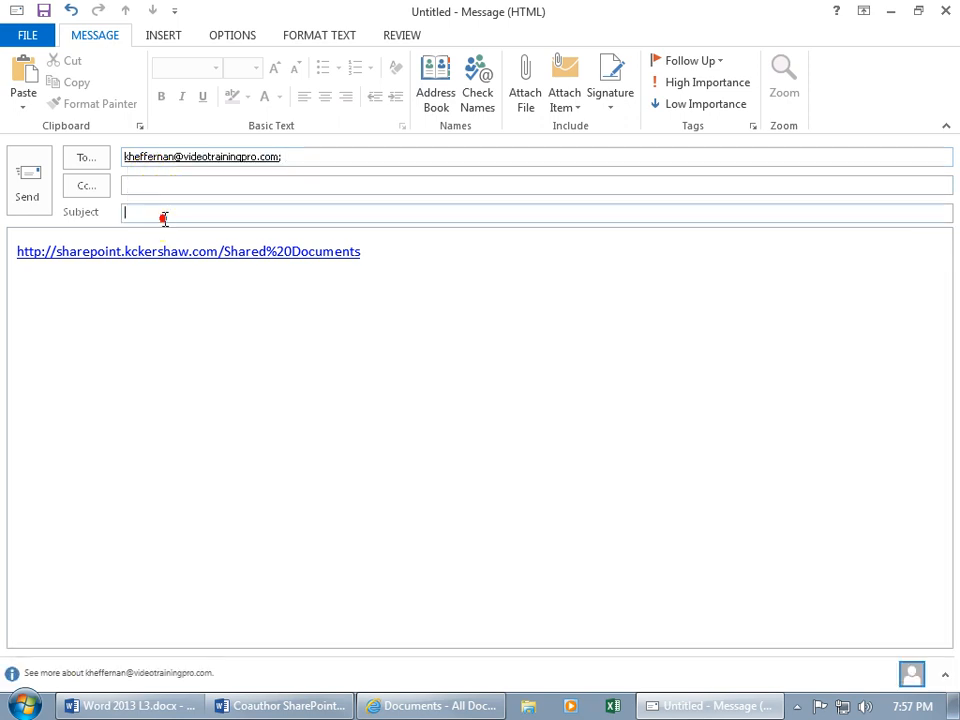
{"action": "type", "text": "Work for us"}
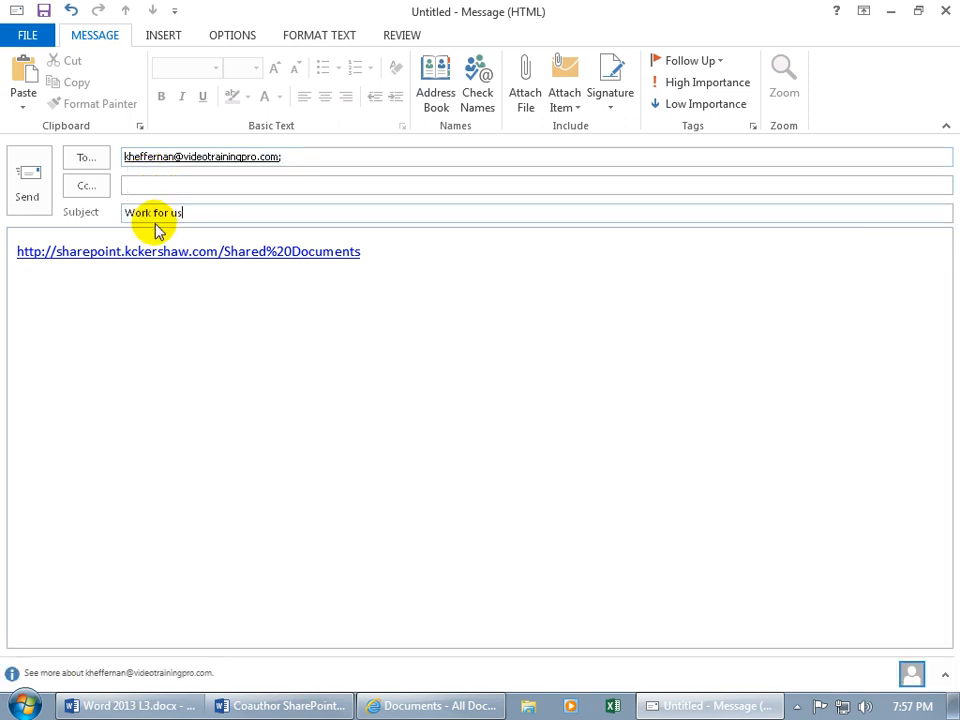
{"action": "left_click", "coordinate": [30, 200]}
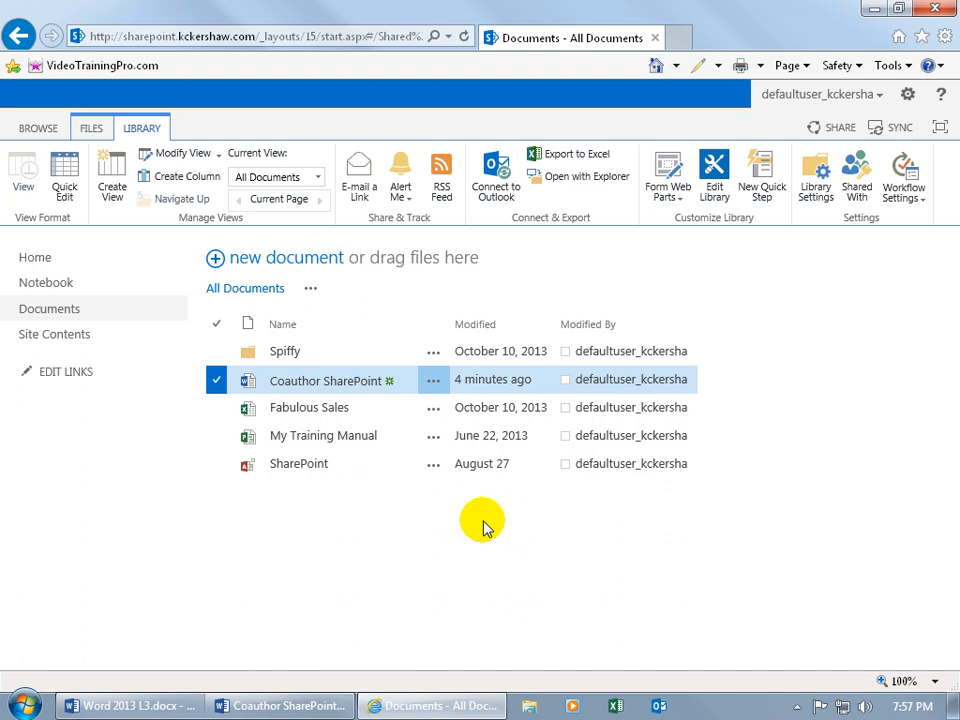
{"action": "left_click", "coordinate": [660, 708]}
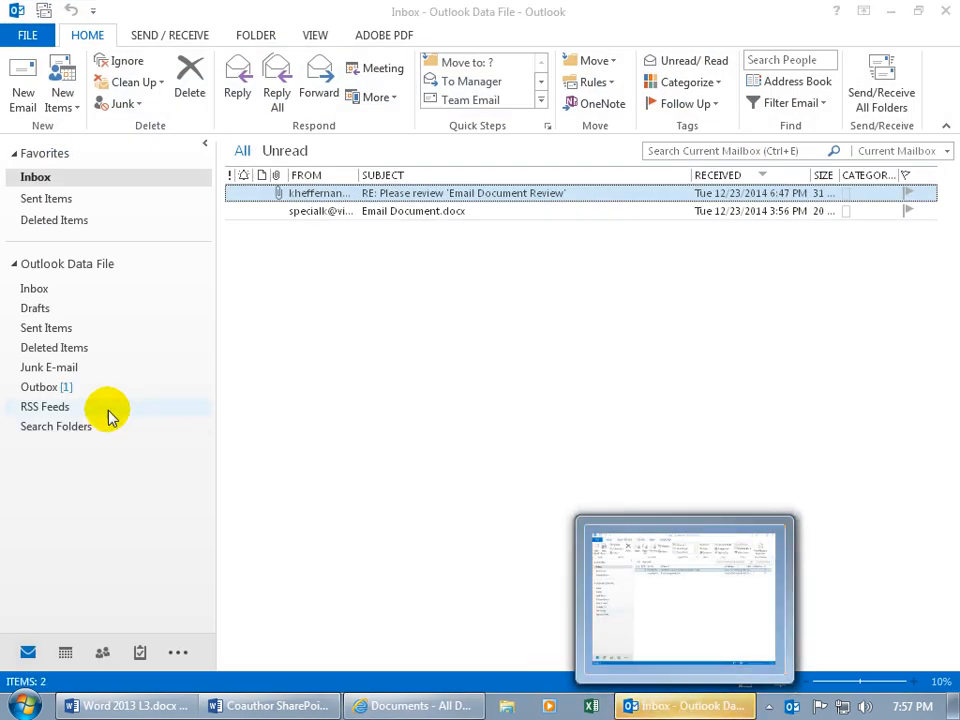
{"action": "left_click", "coordinate": [64, 390]}
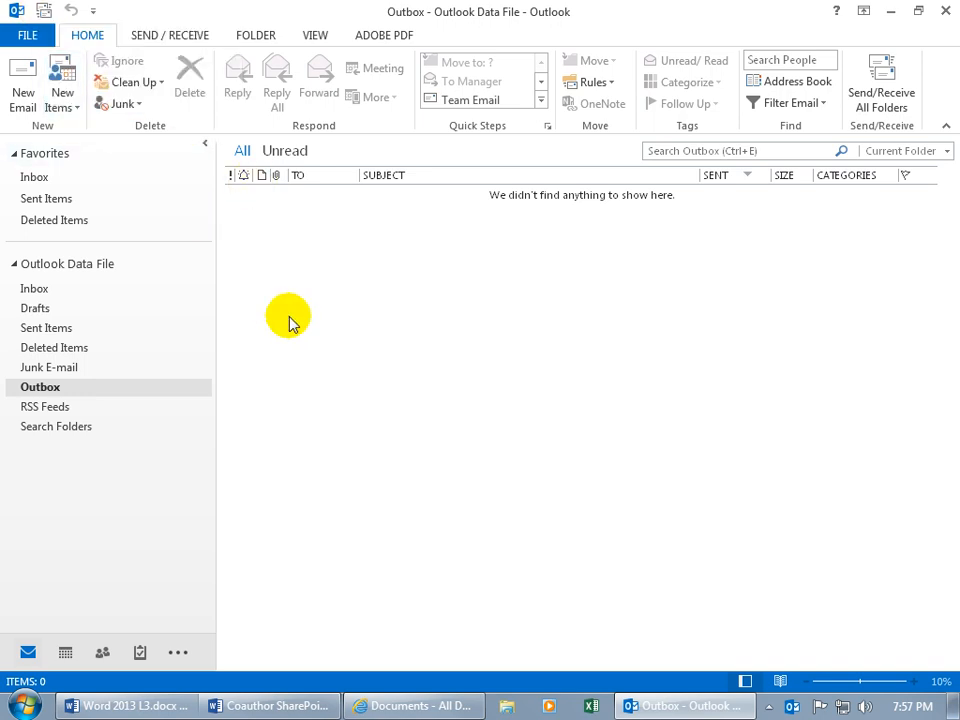
{"action": "left_click", "coordinate": [941, 12]}
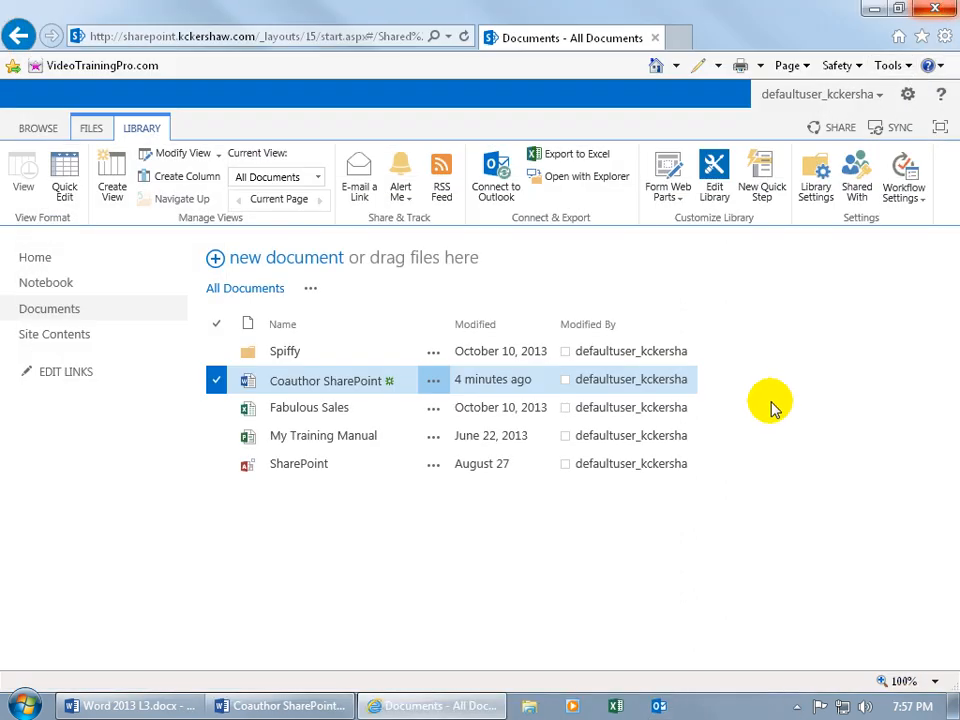
Step: Open Coauthor SharePoint.docx from the library in Word, allowing the security and Office prompts
{"action": "left_click", "coordinate": [337, 386]}
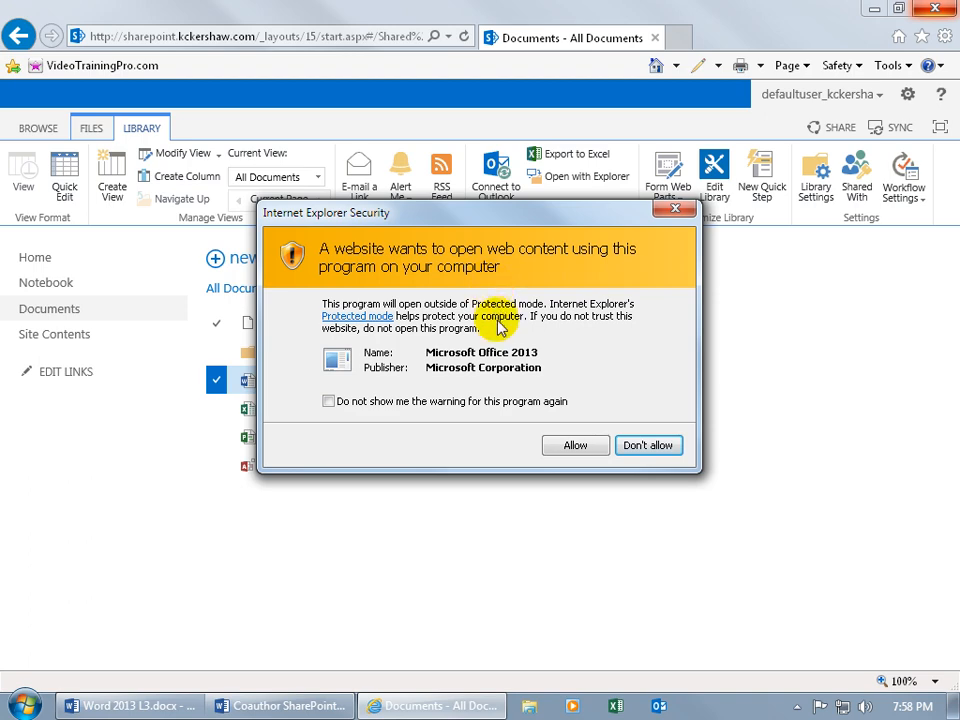
{"action": "left_click", "coordinate": [576, 448]}
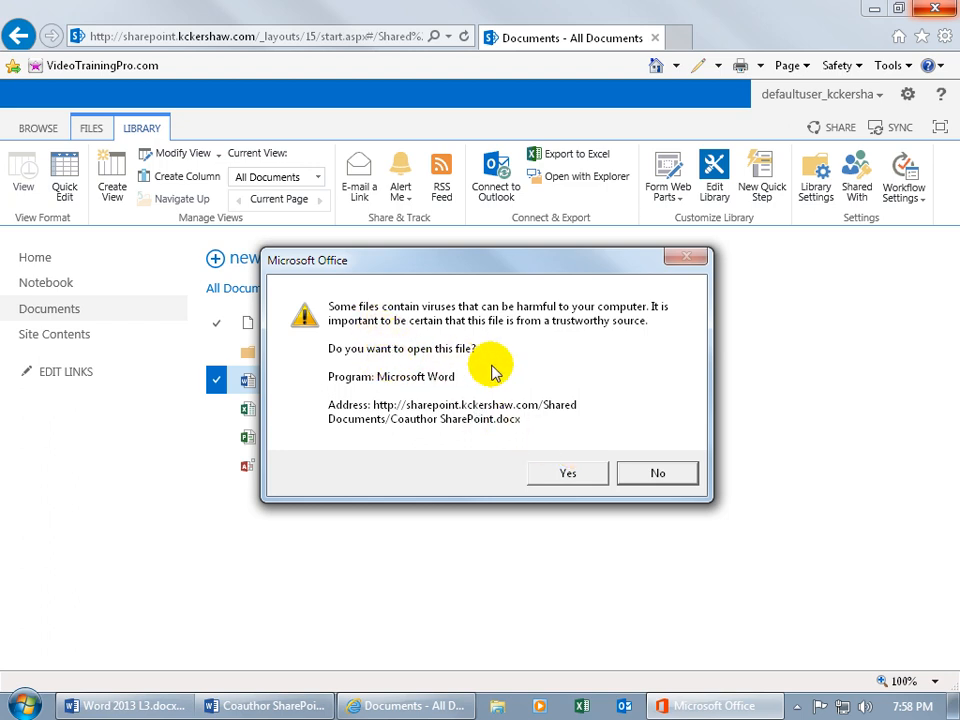
{"action": "left_click", "coordinate": [567, 476]}
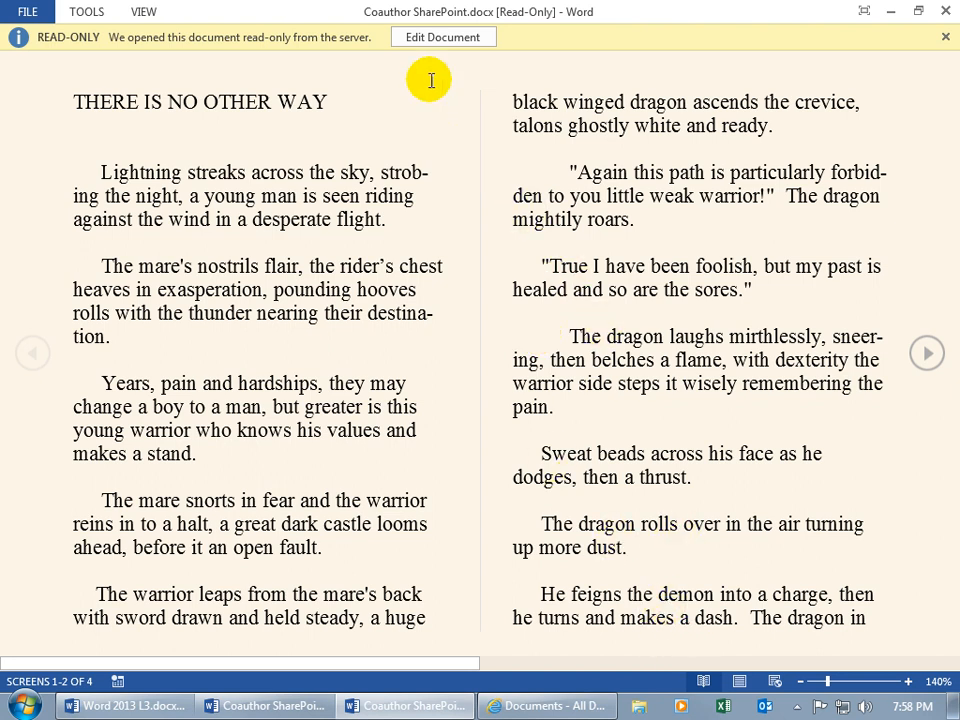
Step: Enable editing on Coauthor SharePoint.docx, switch between both open copies, and click into the title
{"action": "left_click", "coordinate": [438, 40]}
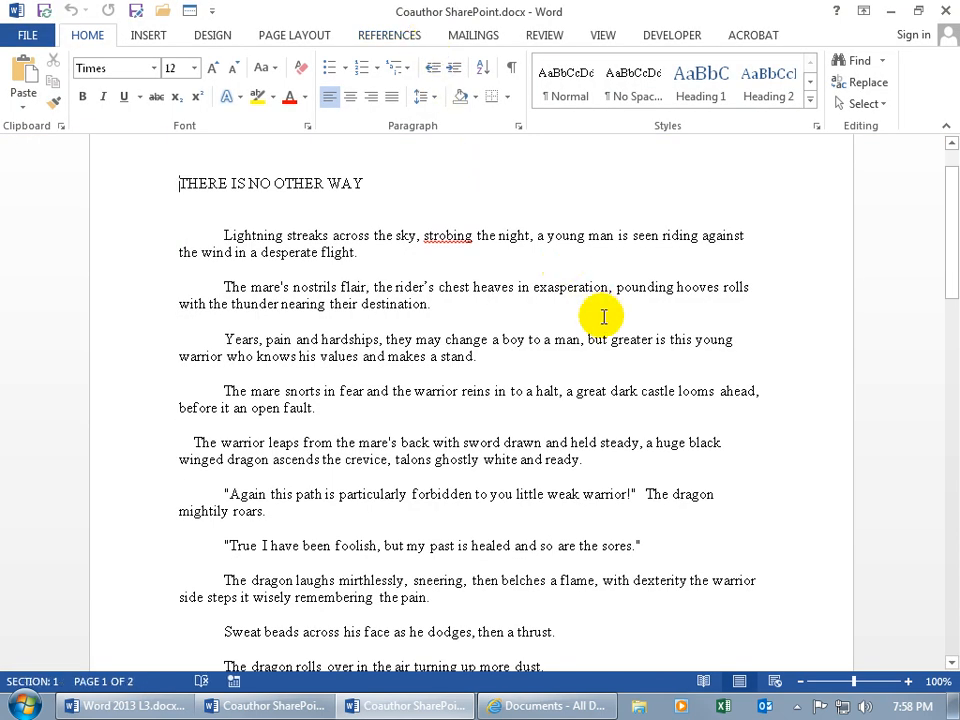
{"action": "left_click_drag", "start_coordinate": [955, 250], "coordinate": [953, 226]}
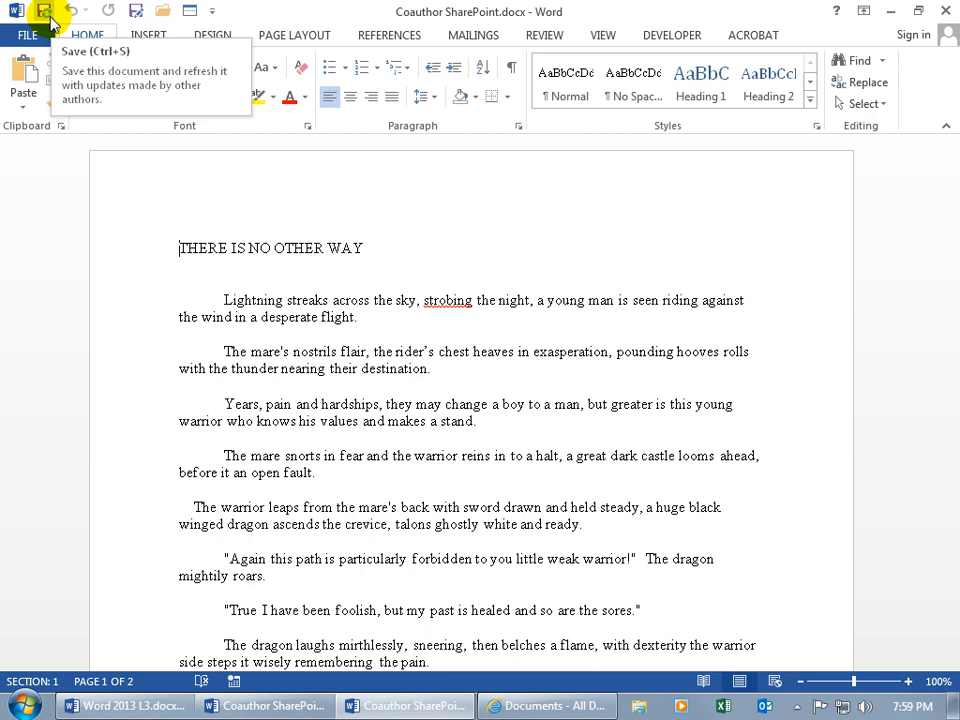
{"action": "left_click", "coordinate": [300, 706]}
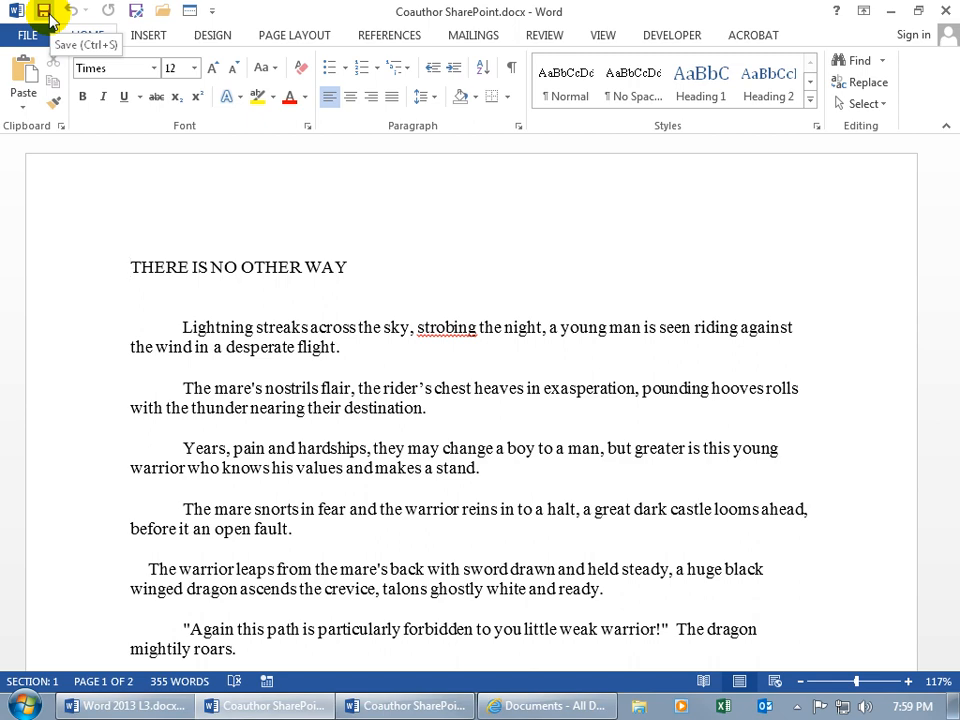
{"action": "left_click", "coordinate": [377, 706]}
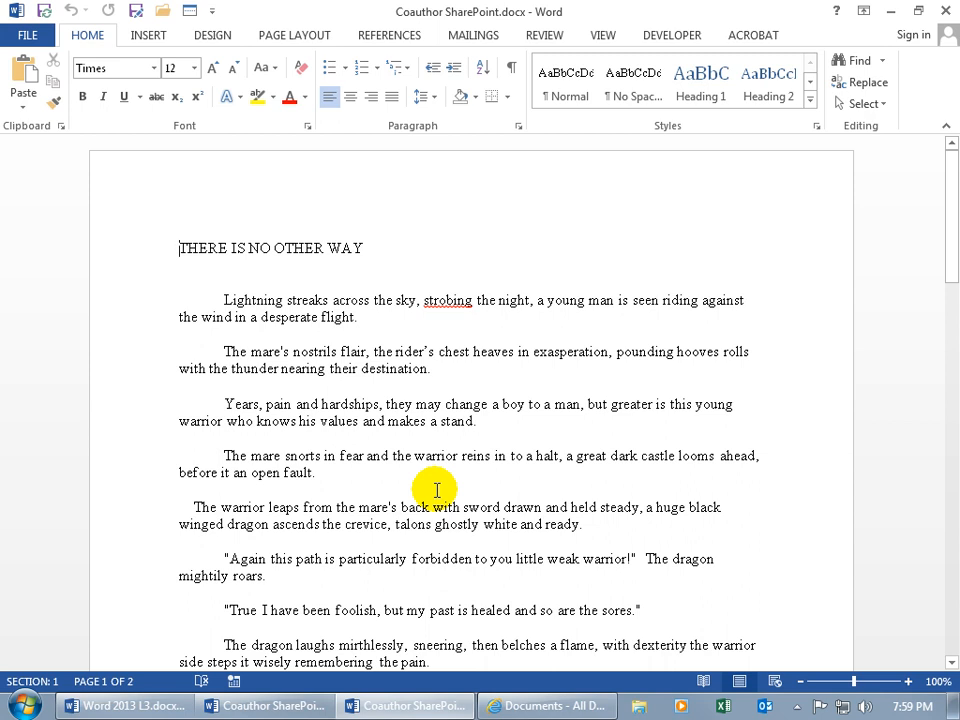
{"action": "left_click", "coordinate": [181, 248]}
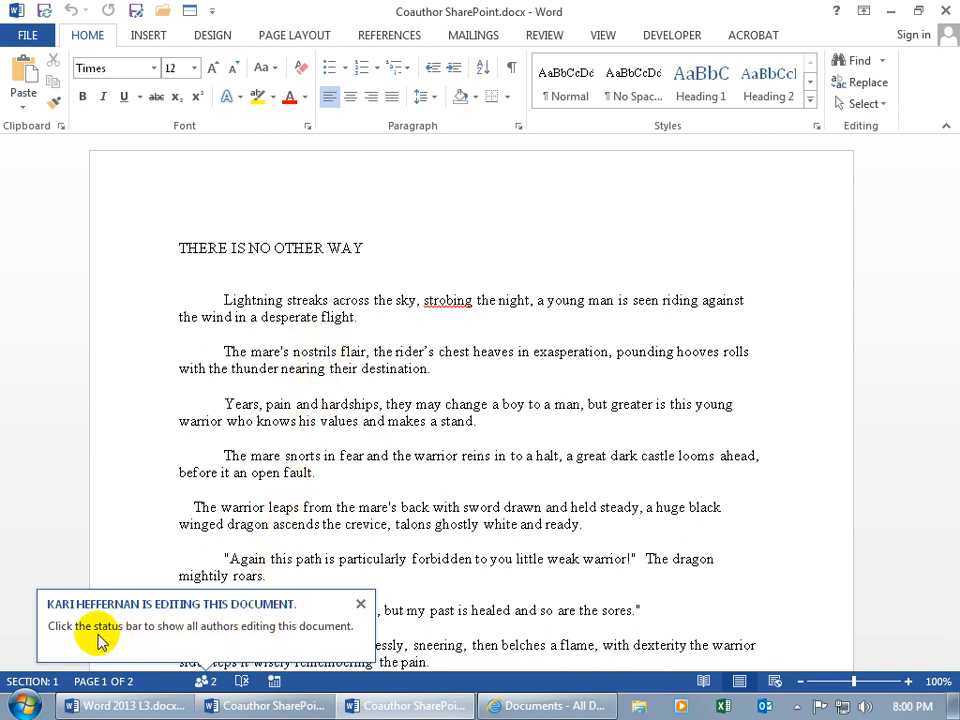
Step: Close the co-editing notice and view both editing authors in the status-bar authors list
{"action": "left_click", "coordinate": [220, 646]}
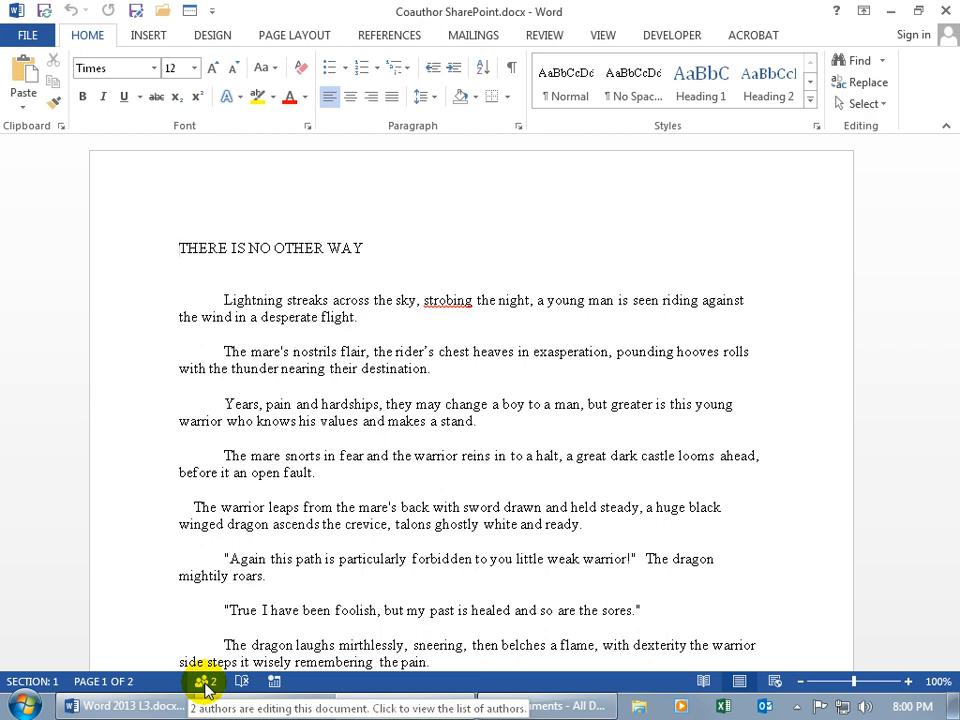
{"action": "left_click", "coordinate": [205, 688]}
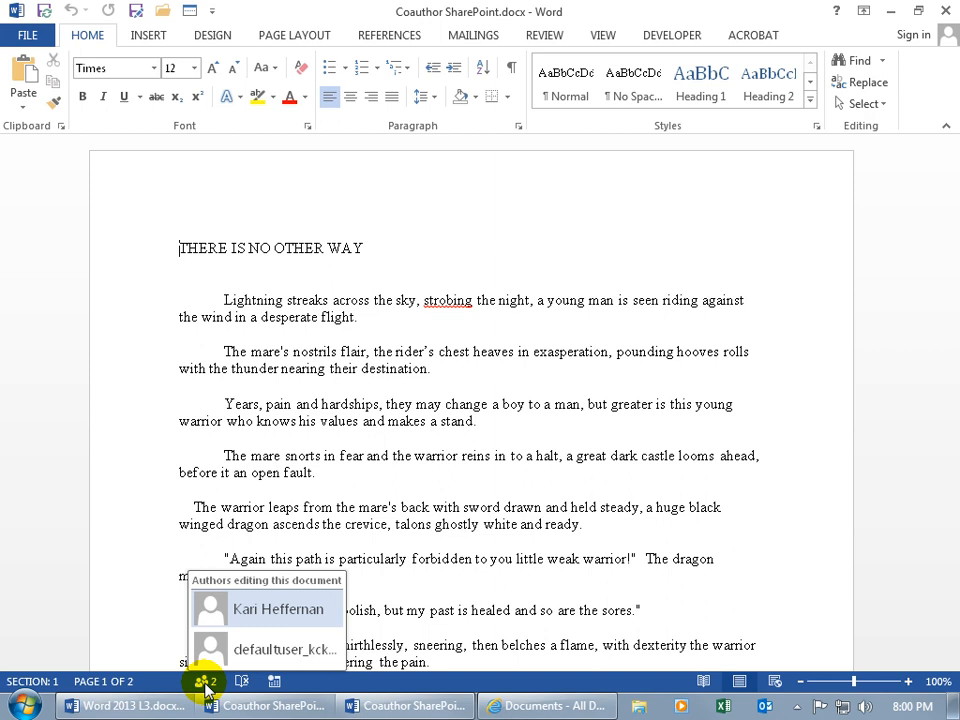
{"action": "mouse_move", "coordinate": [279, 662]}
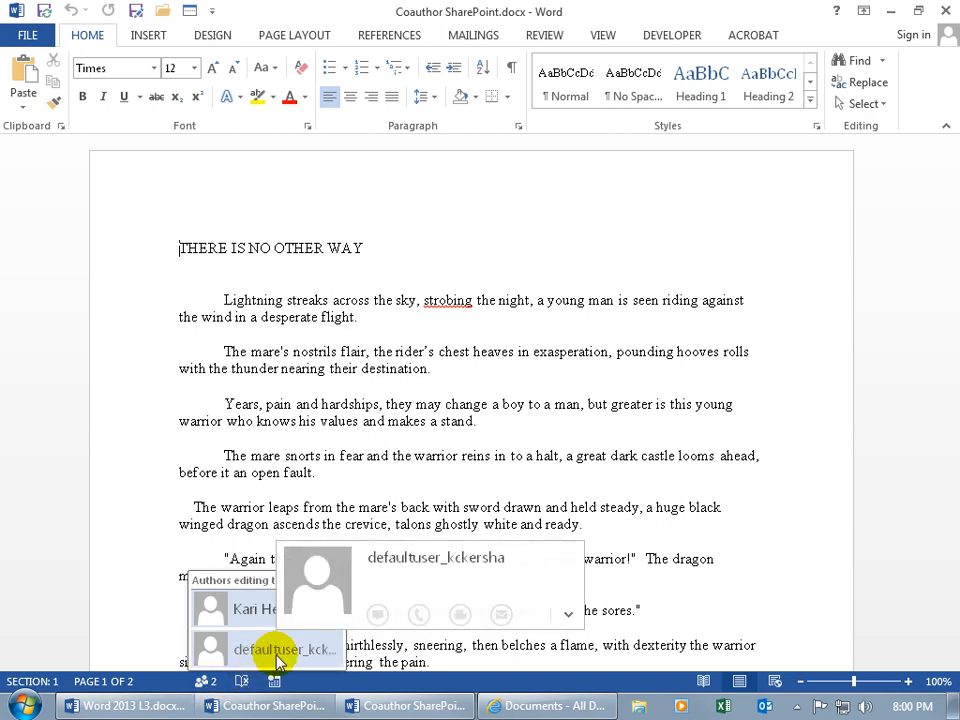
{"action": "mouse_move", "coordinate": [250, 612]}
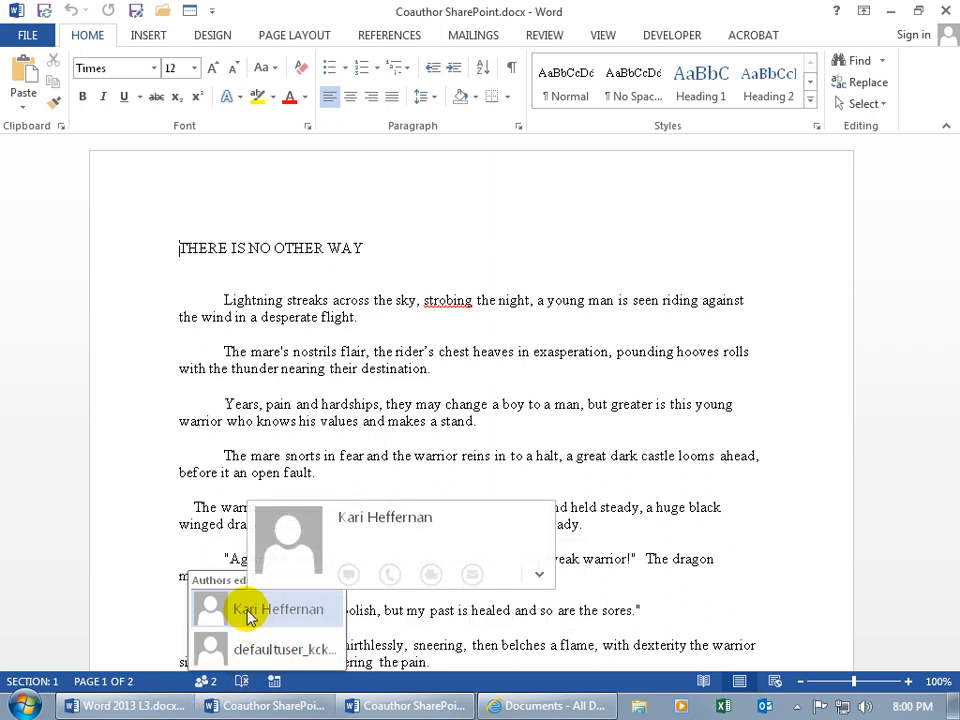
{"action": "left_click", "coordinate": [259, 429]}
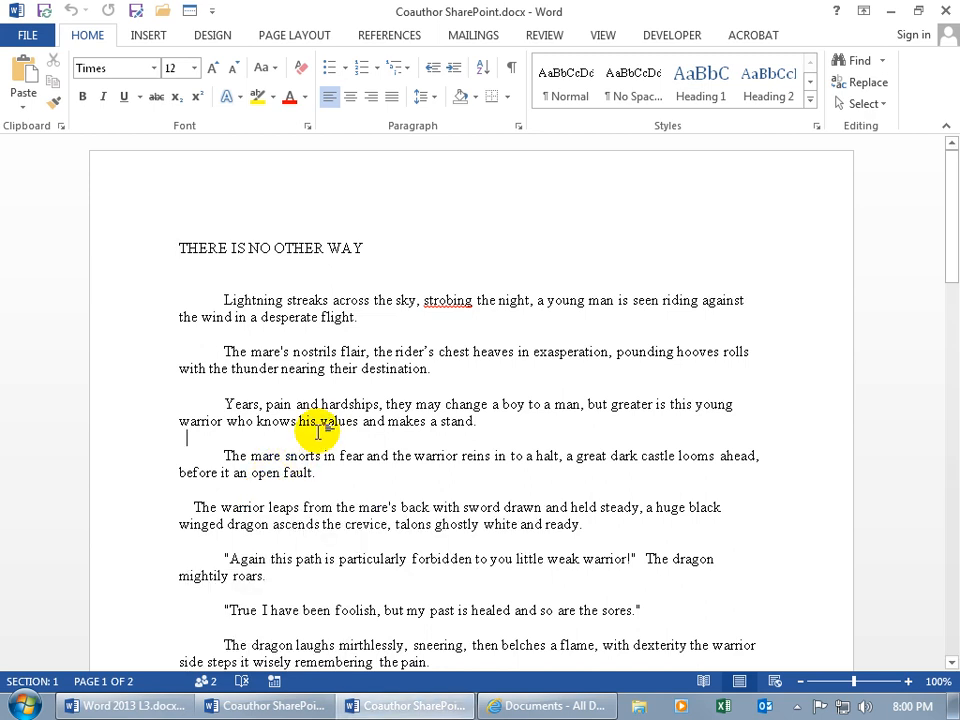